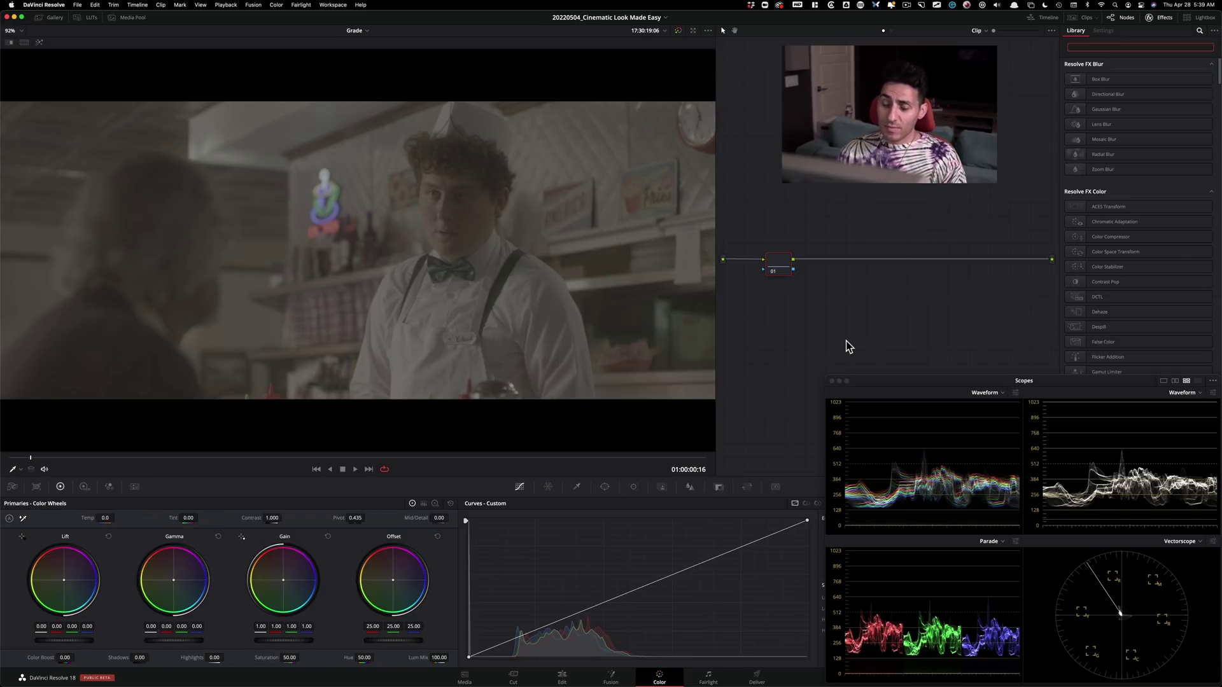
Add serial node 02 after node 01 in the Color page node graph.
{"action": "left_click", "coordinate": [905, 198]}
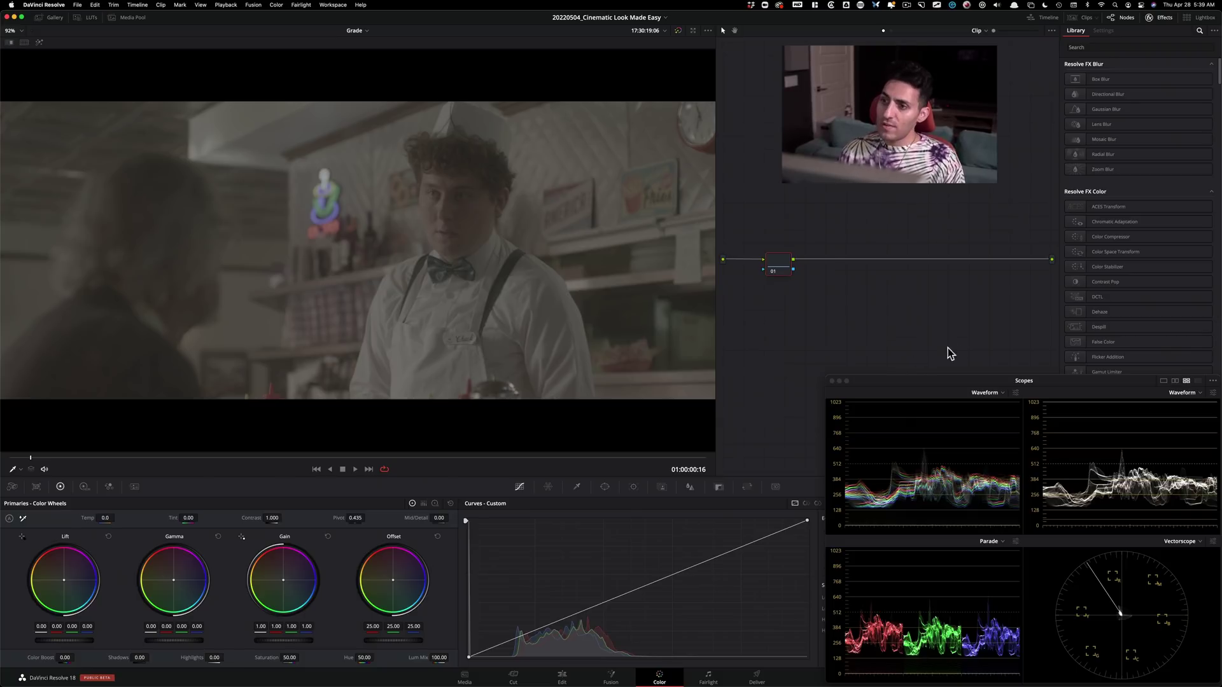
{"action": "key", "text": "alt+s"}
Apply Color Space Transform to node 02 with input REDWideGamutRGB and RED Log3G10 gamma.
{"action": "left_click_drag", "start_coordinate": [820, 257], "coordinate": [892, 252]}
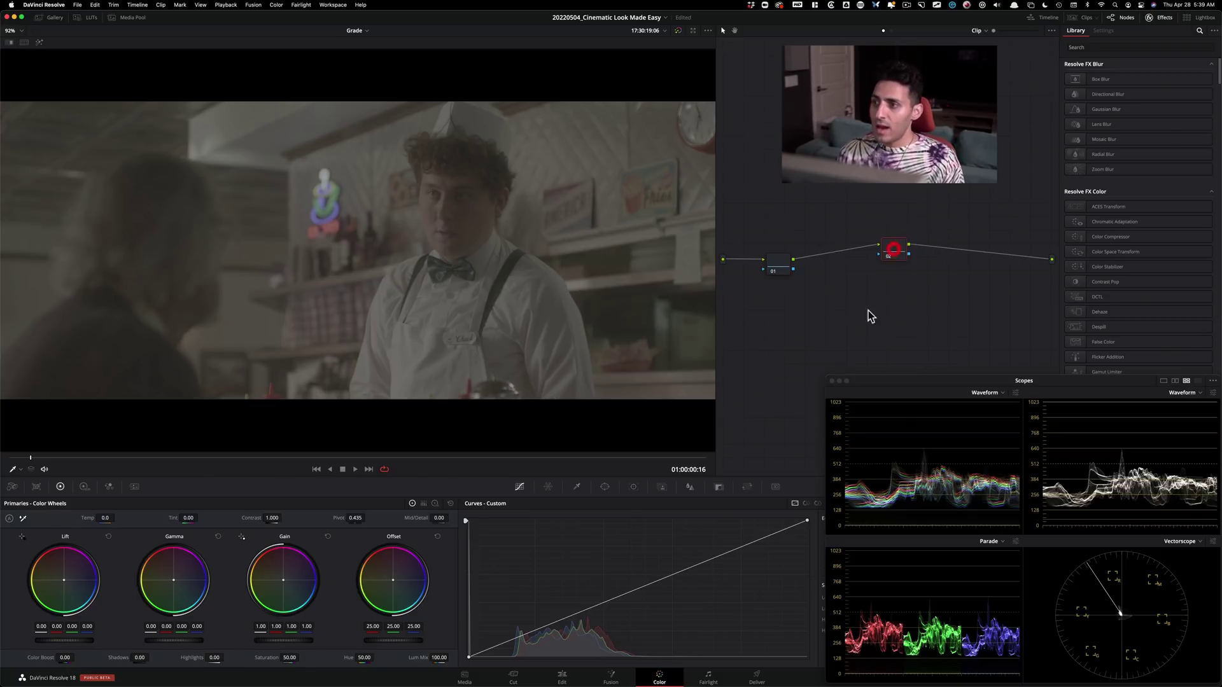
{"action": "left_click_drag", "start_coordinate": [1116, 252], "coordinate": [888, 250]}
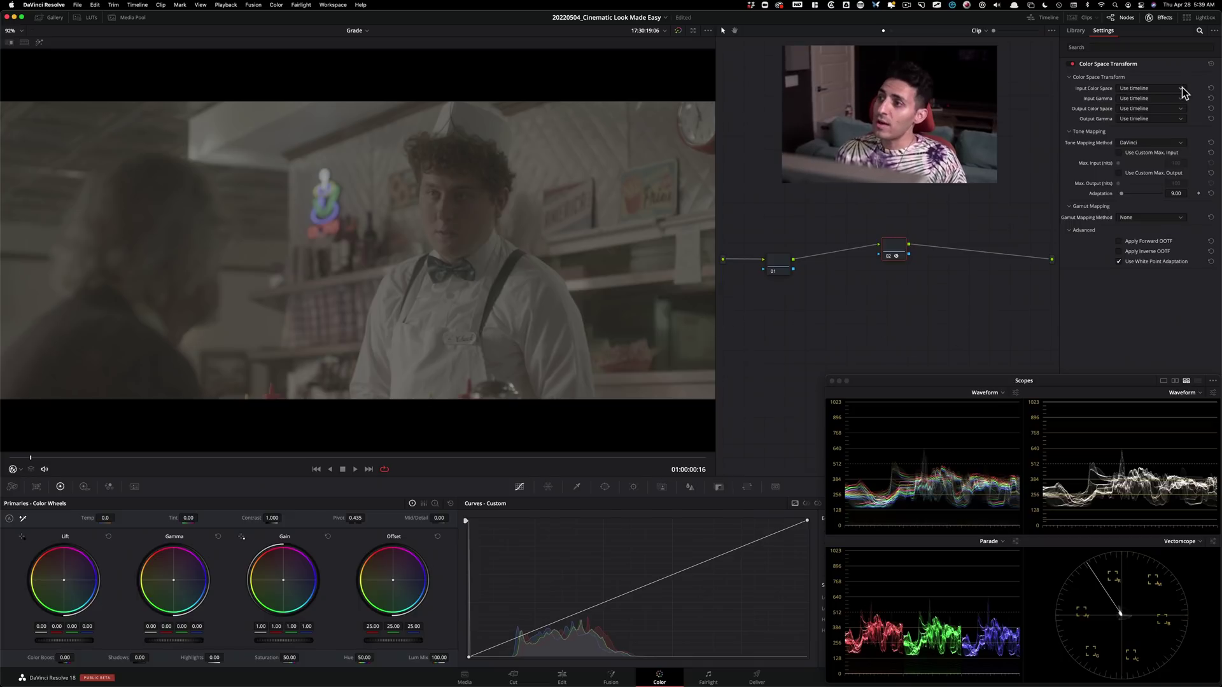
{"action": "left_click", "coordinate": [1150, 88]}
{"action": "scroll", "coordinate": [1159, 171], "scroll_direction": "down", "scroll_amount": 2}
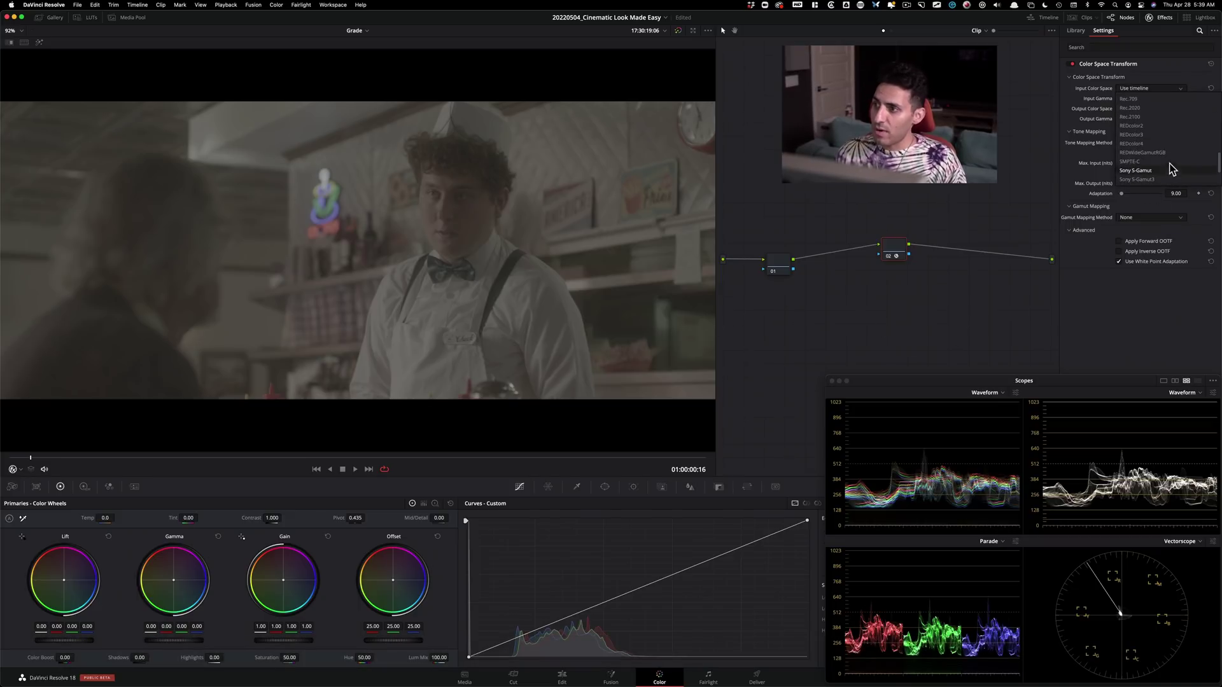
{"action": "left_click", "coordinate": [1153, 150]}
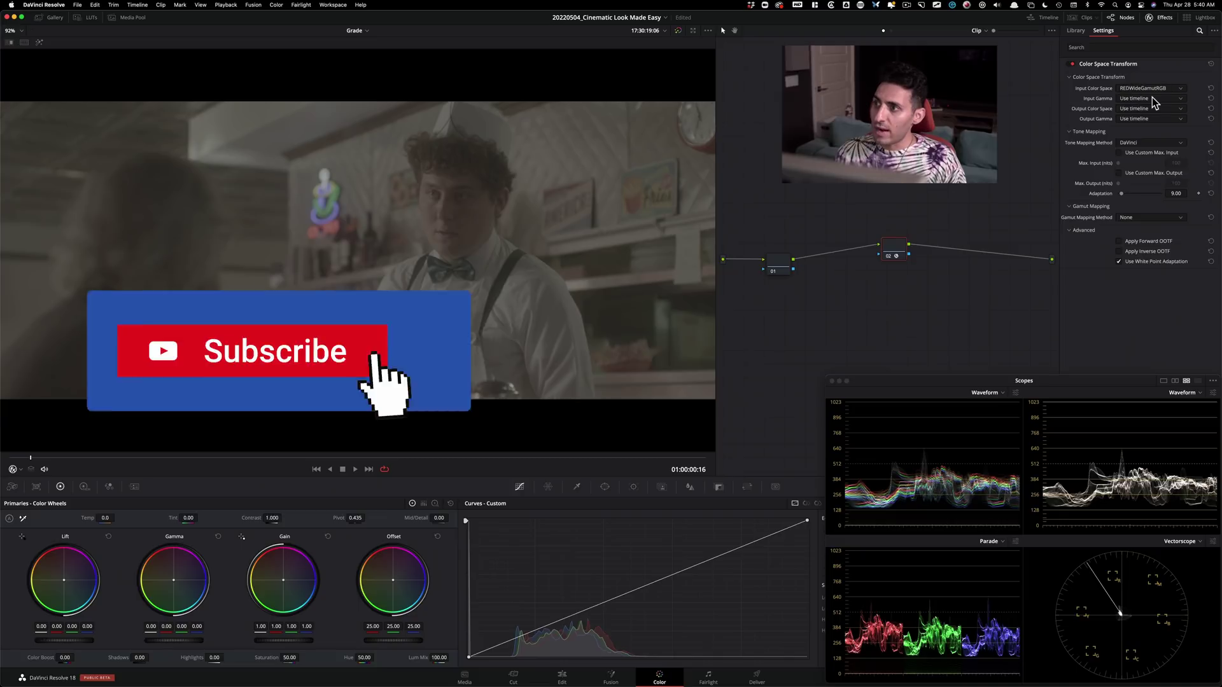
{"action": "left_click", "coordinate": [1148, 99]}
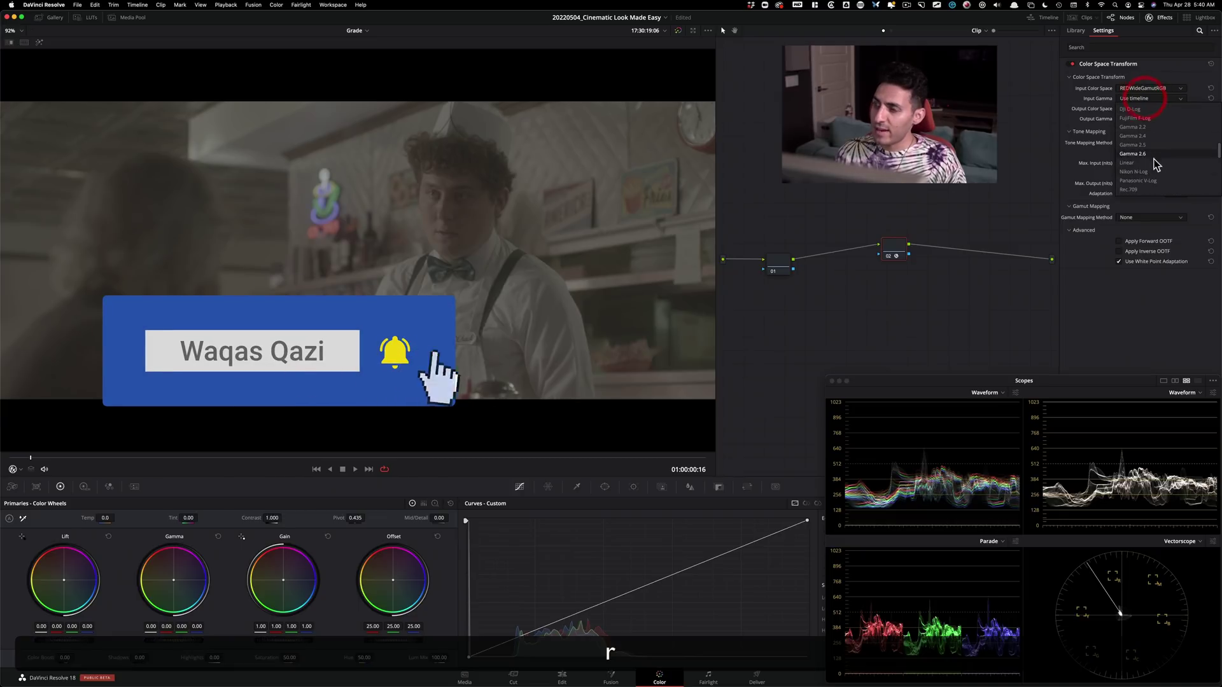
{"action": "scroll", "coordinate": [1177, 172], "scroll_direction": "down", "scroll_amount": 3}
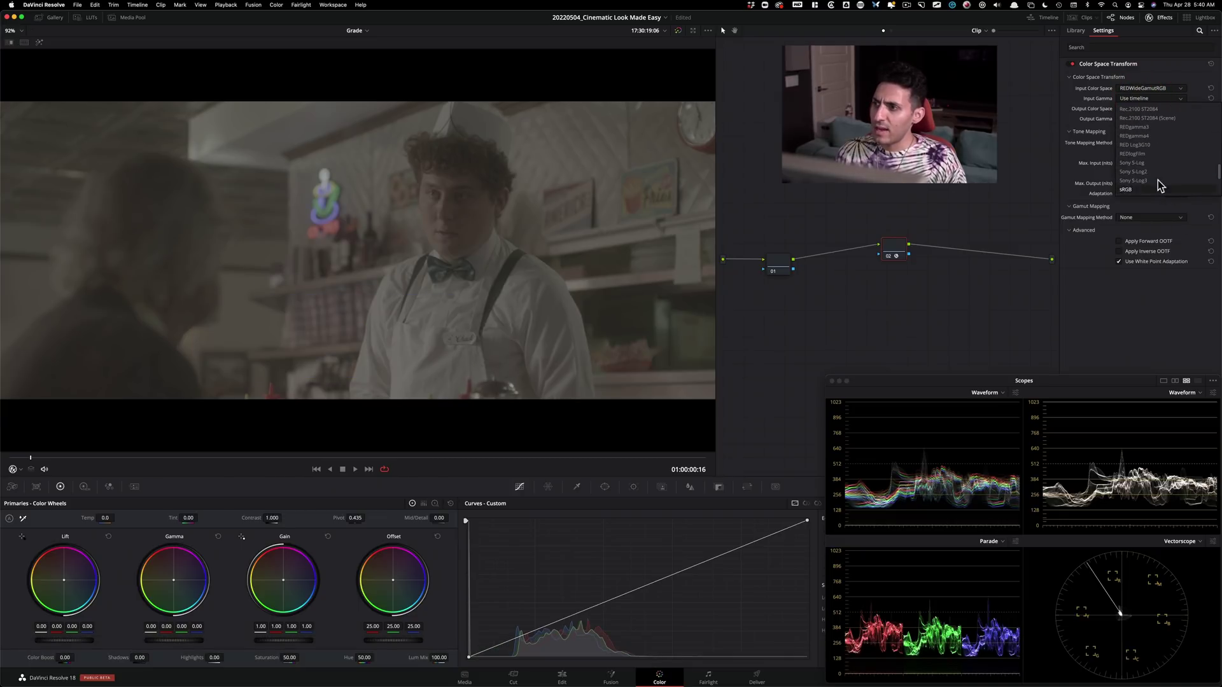
{"action": "left_click", "coordinate": [1156, 144]}
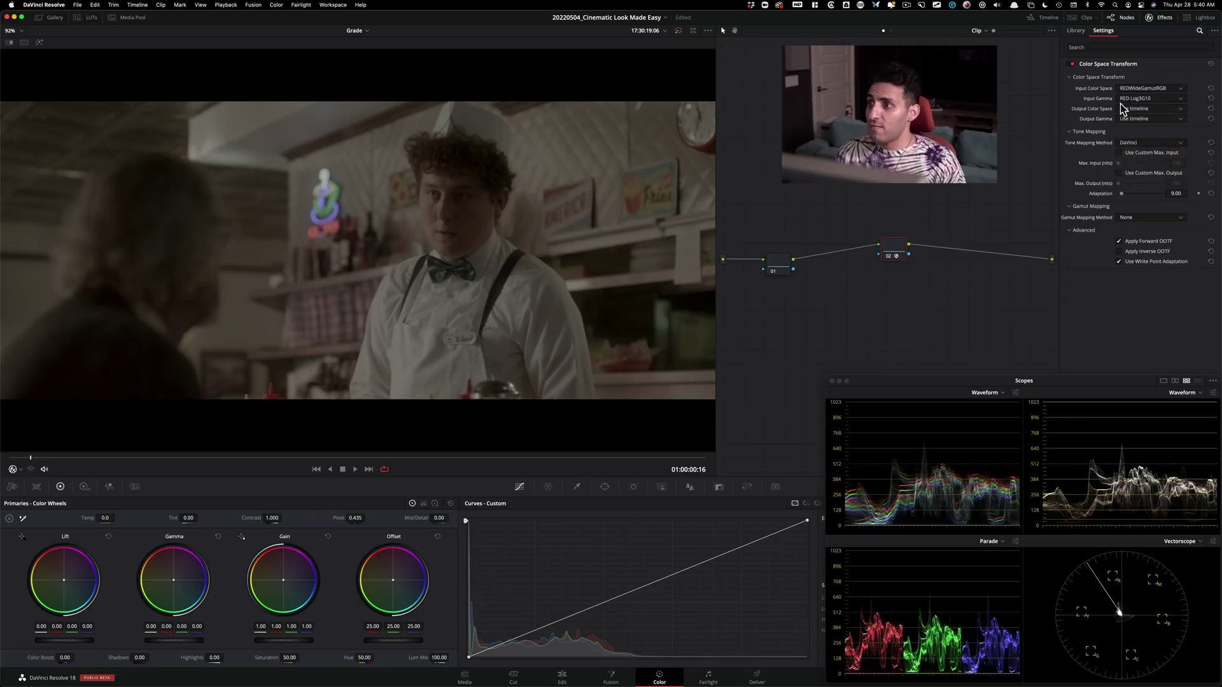
Set the CST output to Rec.709 with Cineon Film Log gamma, then add node 03.
{"action": "left_click", "coordinate": [1157, 111]}
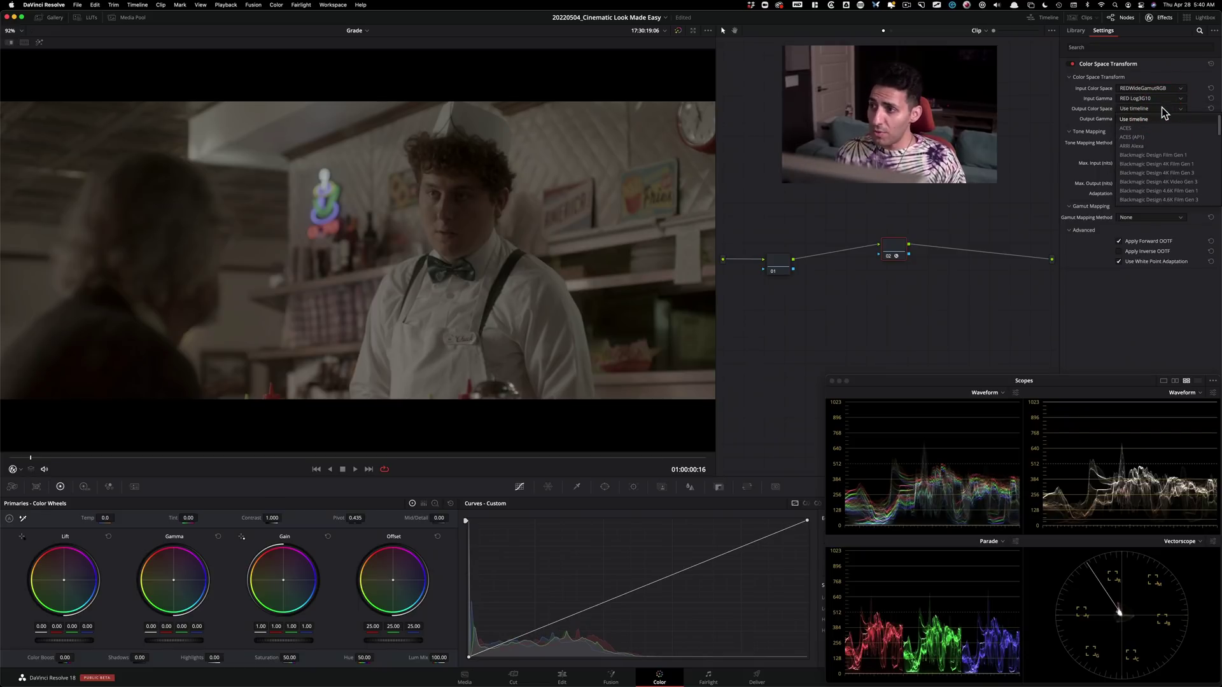
{"action": "key", "text": "r"}
{"action": "left_click", "coordinate": [1143, 199]}
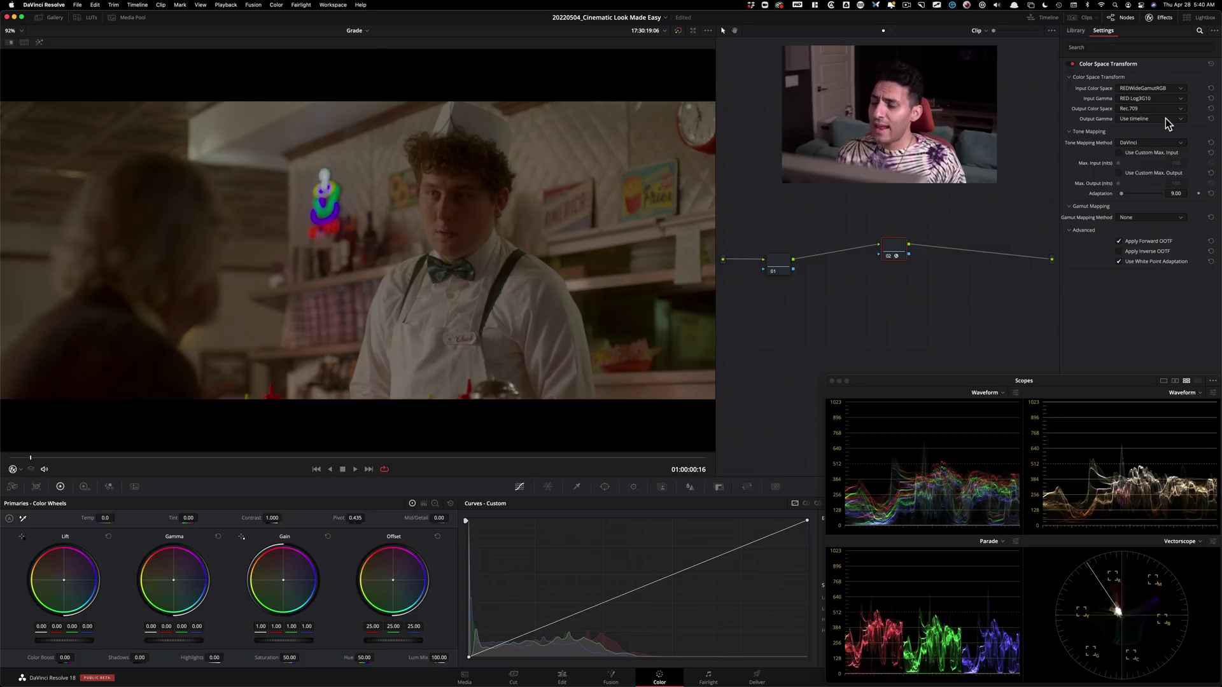
{"action": "left_click", "coordinate": [1146, 121]}
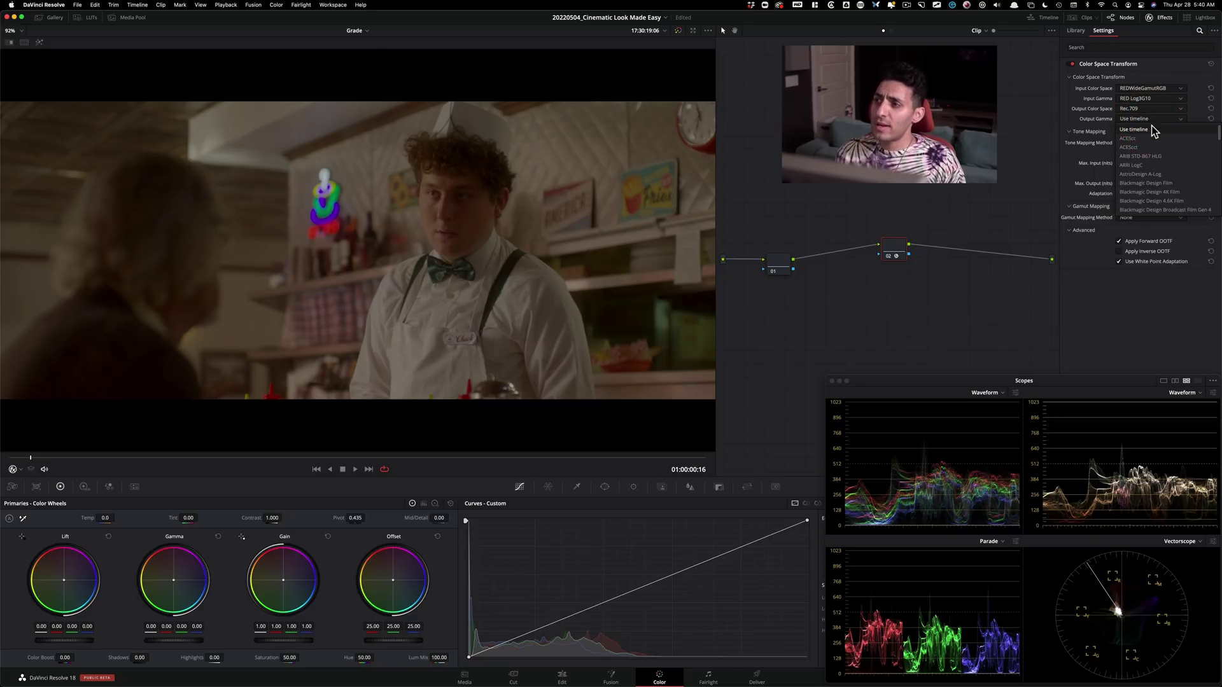
{"action": "key", "text": "c"}
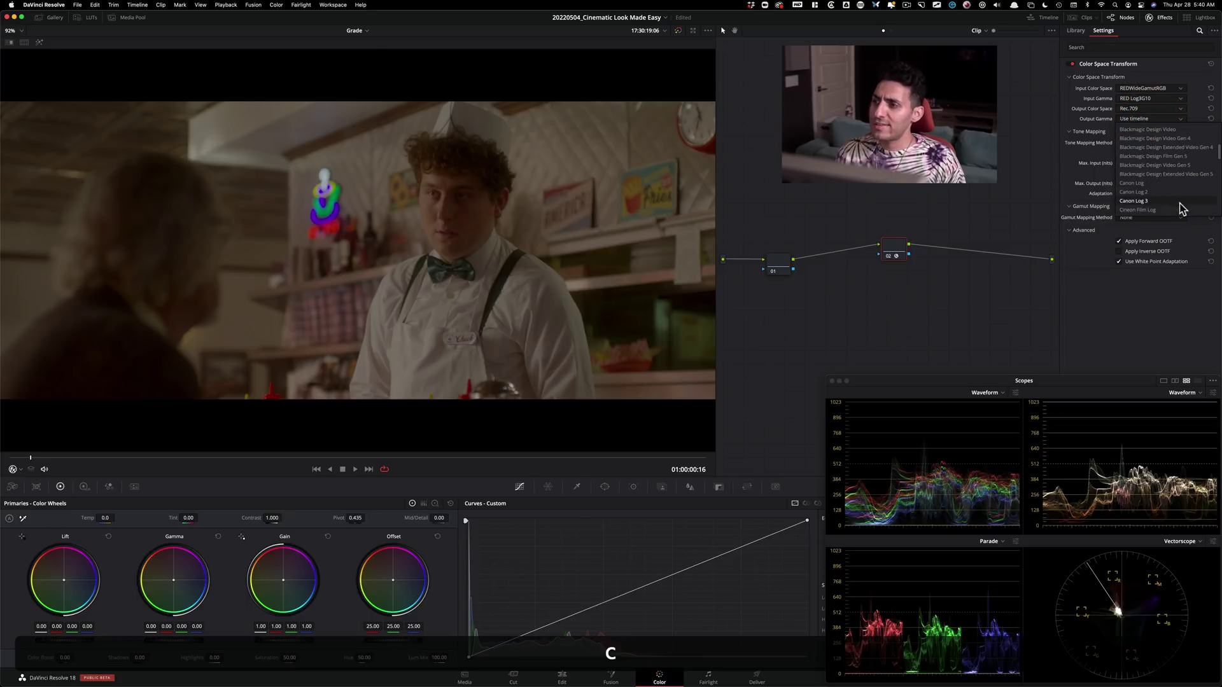
{"action": "left_click", "coordinate": [1139, 156]}
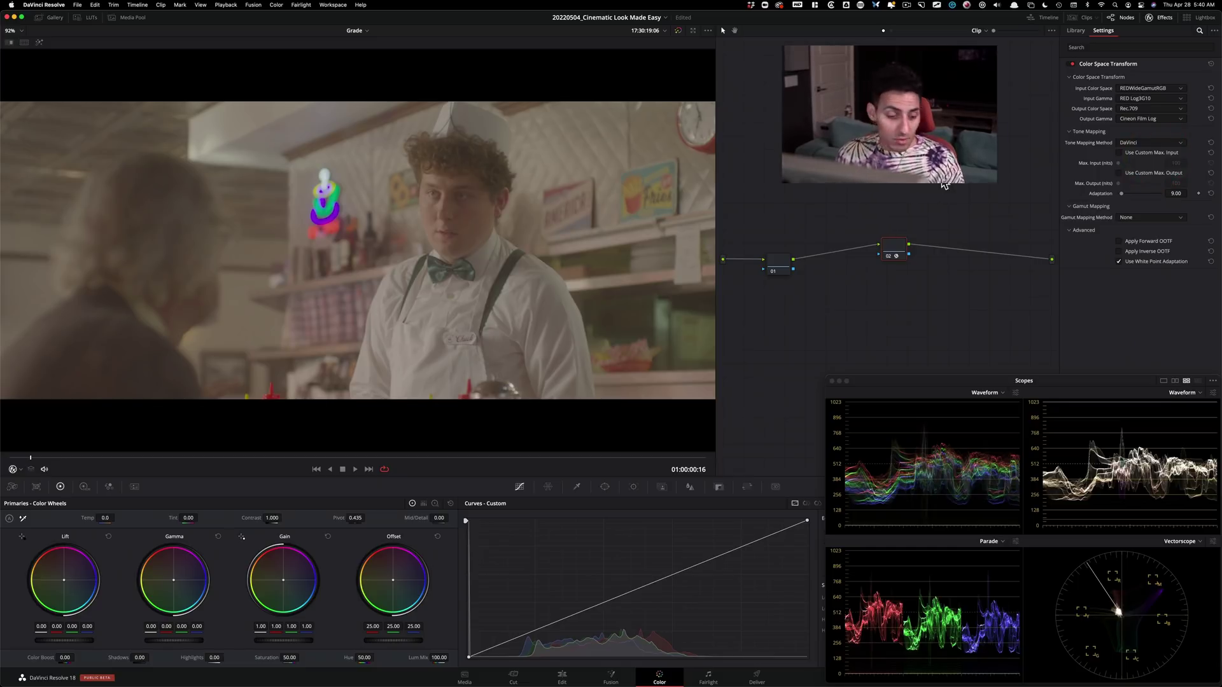
{"action": "key", "text": "alt+s"}
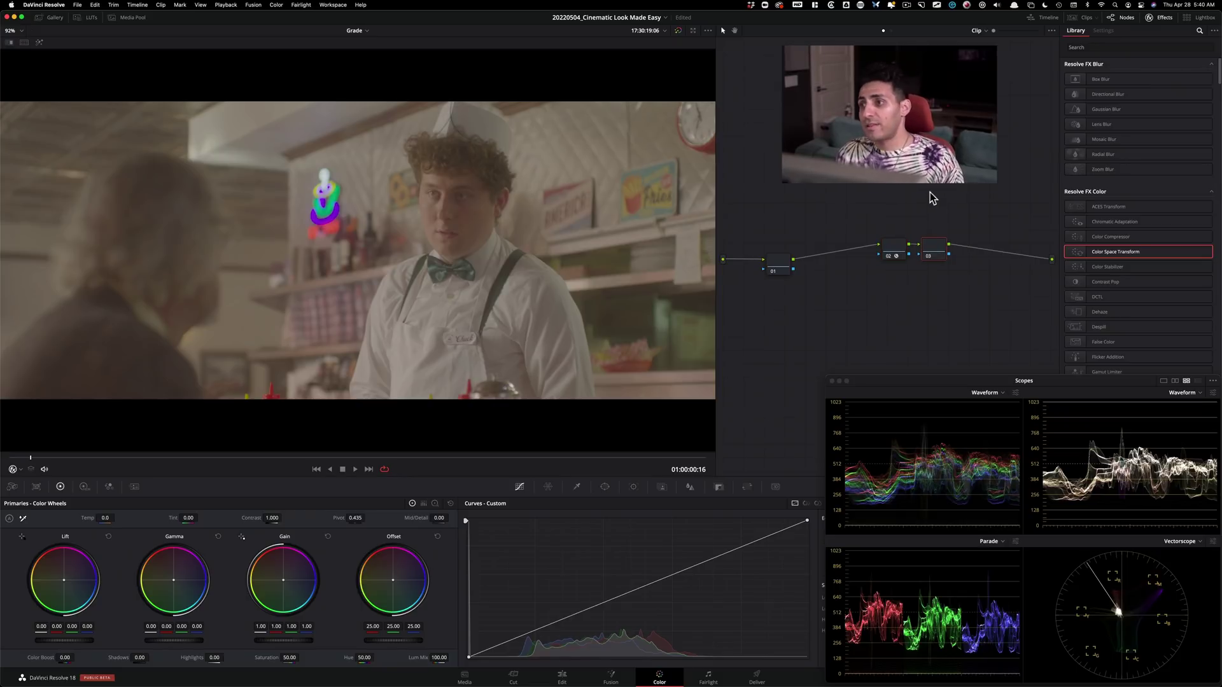
Apply the Film Looks LUT Rec709 Fujifilm 3513DI D55 to node 03.
{"action": "left_click", "coordinate": [76, 18]}
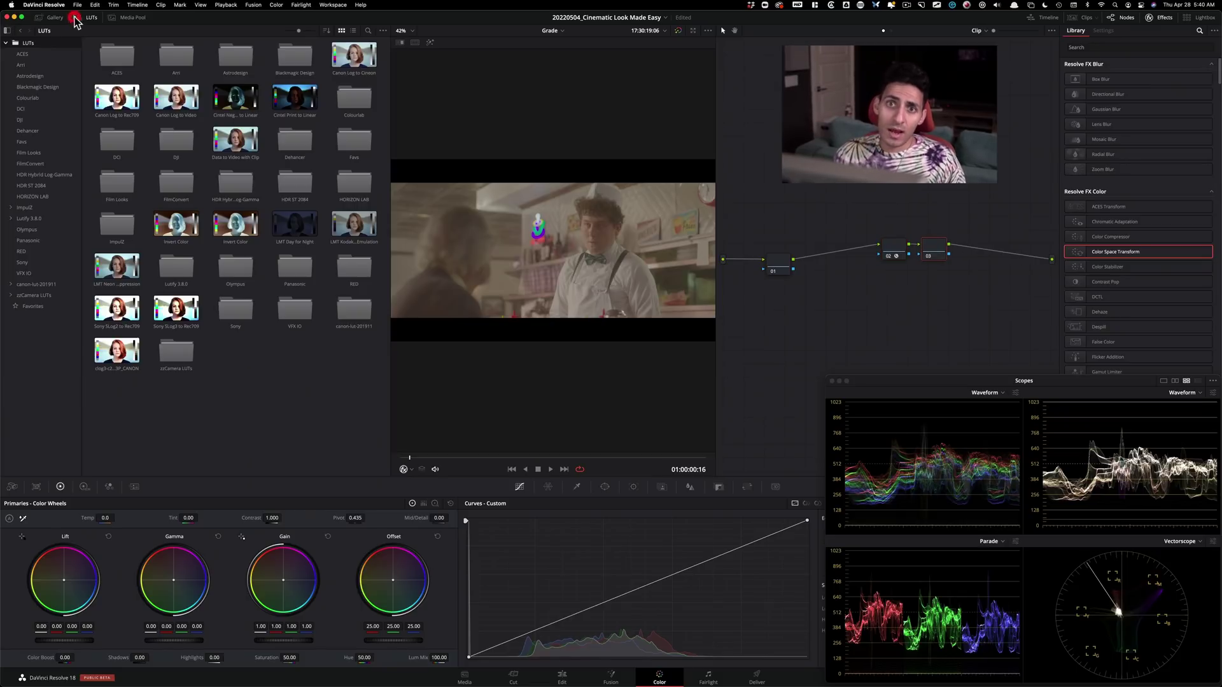
{"action": "left_click", "coordinate": [42, 152]}
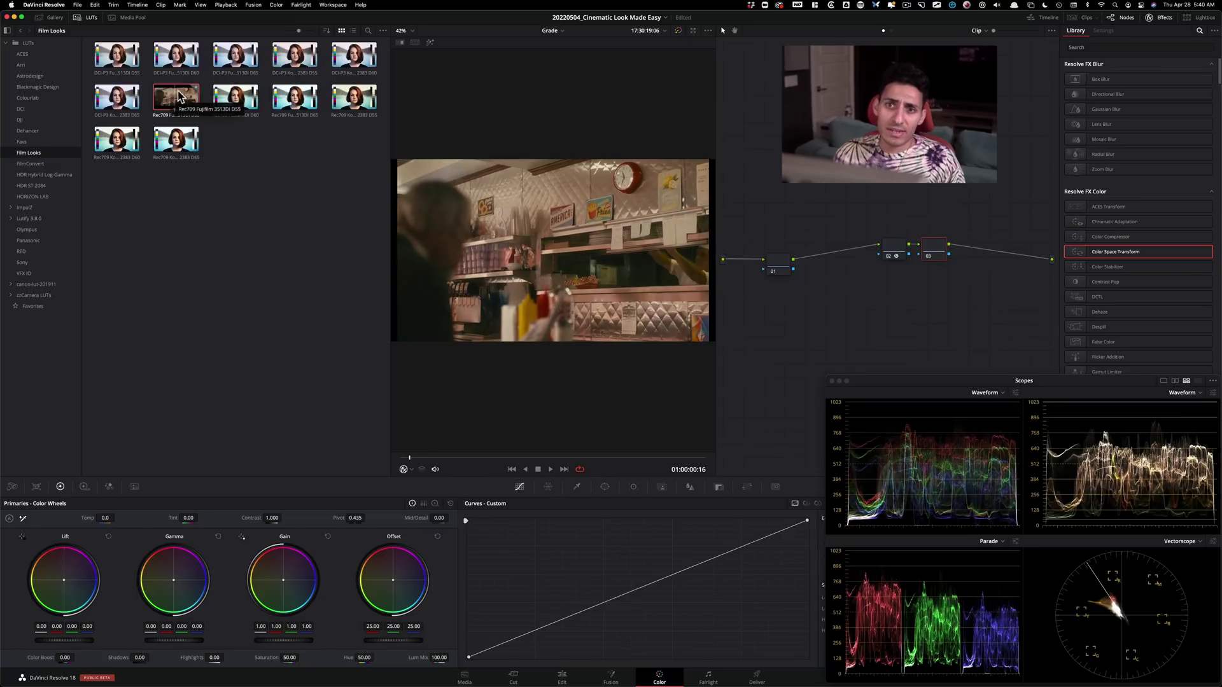
{"action": "double_click", "coordinate": [178, 97]}
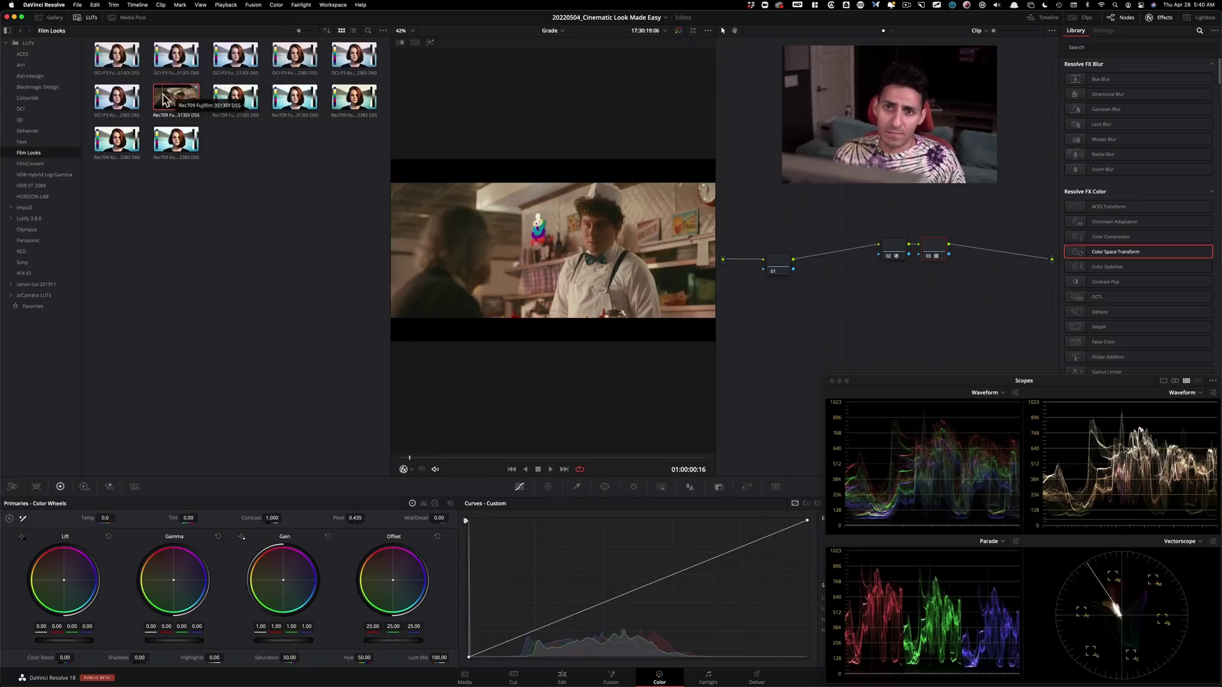
{"action": "left_click", "coordinate": [91, 18]}
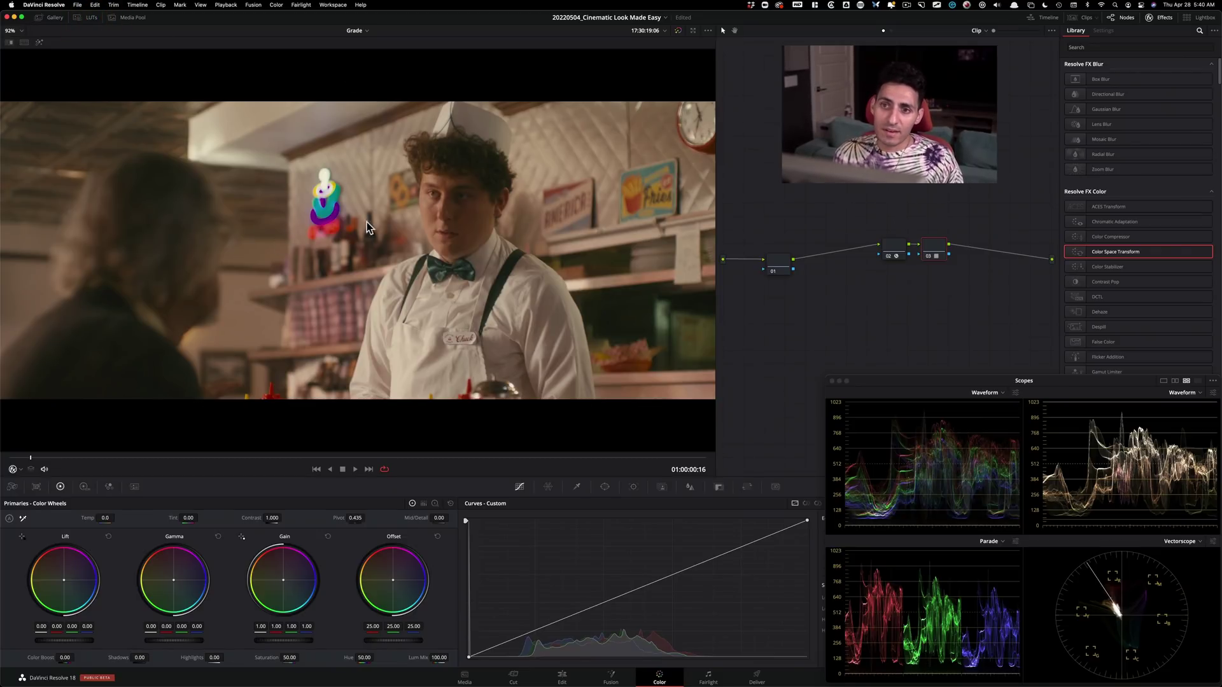
{"action": "left_click", "coordinate": [894, 249]}
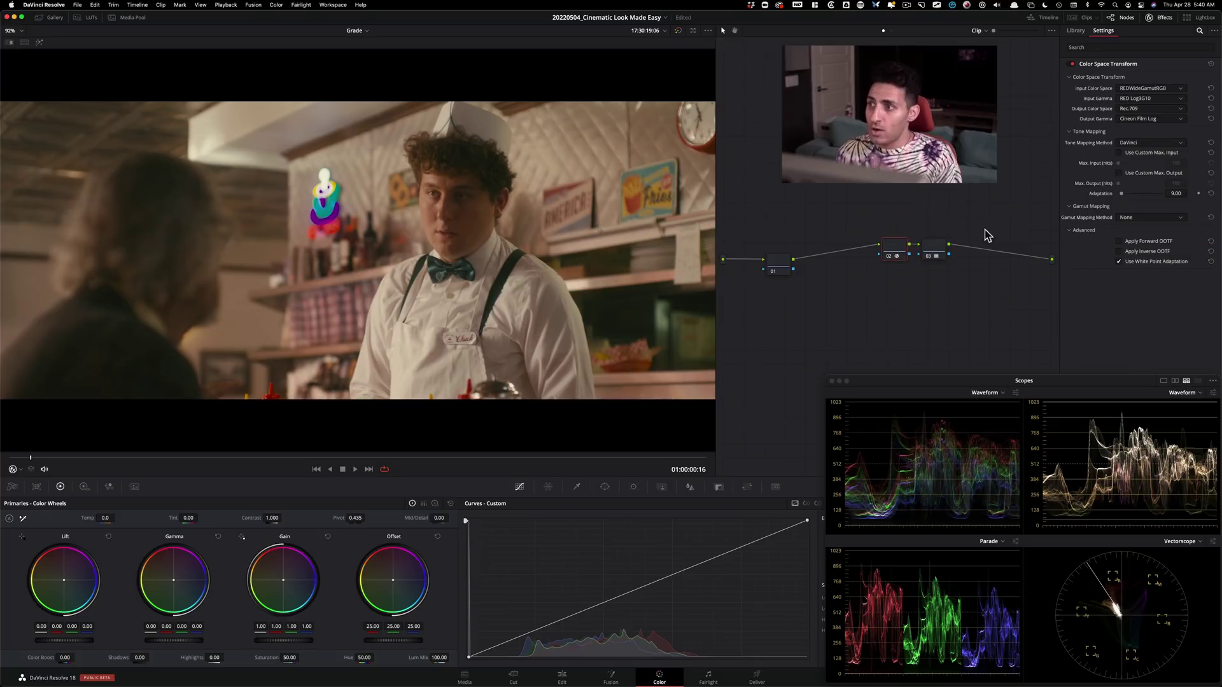
In node 02's CST, enable custom maximum output 100 and set Saturation Compression gamut mapping.
{"action": "left_click", "coordinate": [1150, 173]}
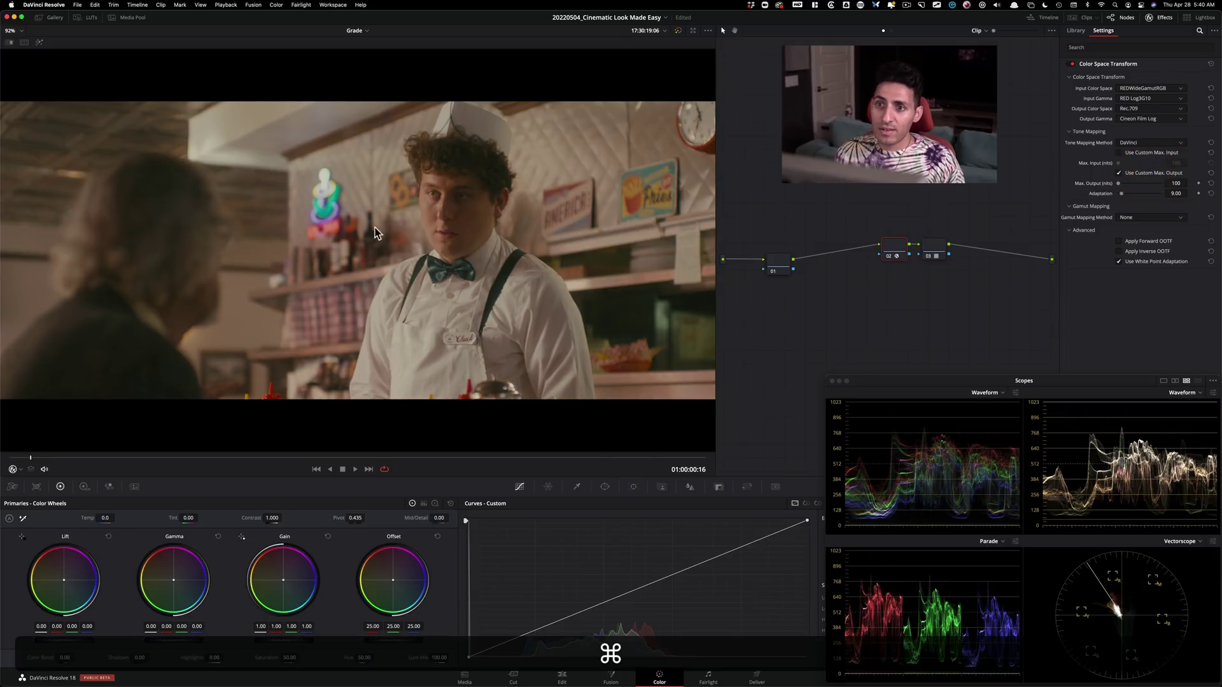
{"action": "key", "text": "super+d"}
{"action": "key", "text": "super+d"}
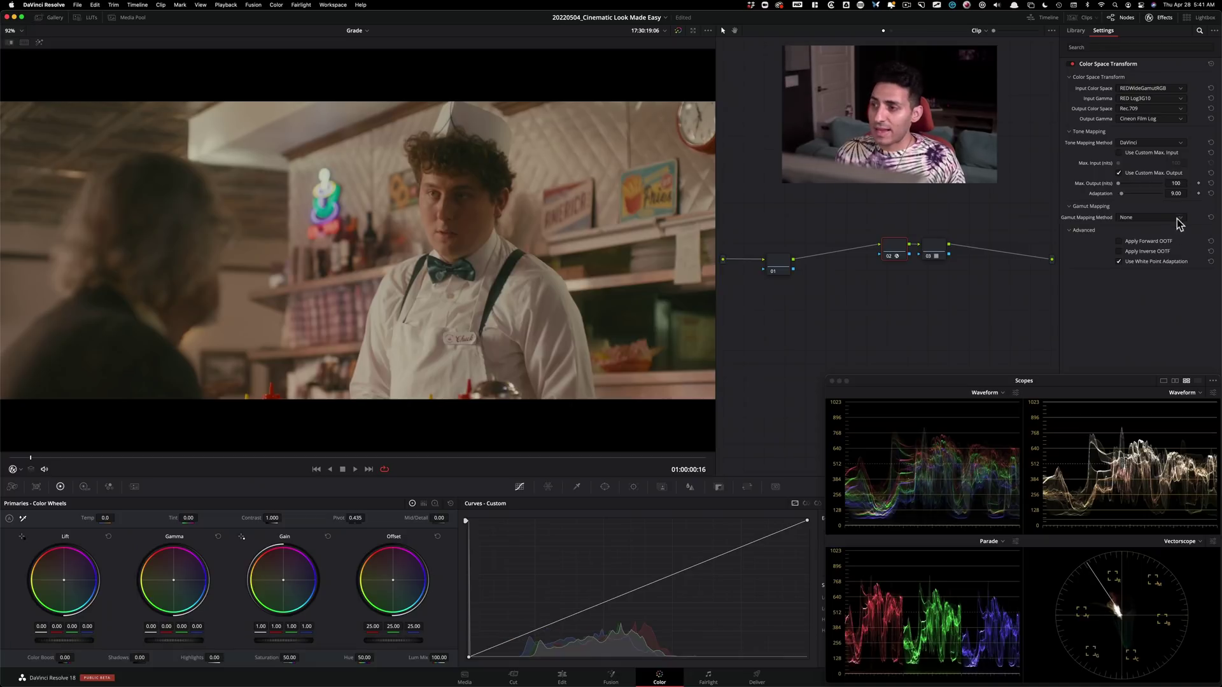
{"action": "left_click", "coordinate": [1153, 217]}
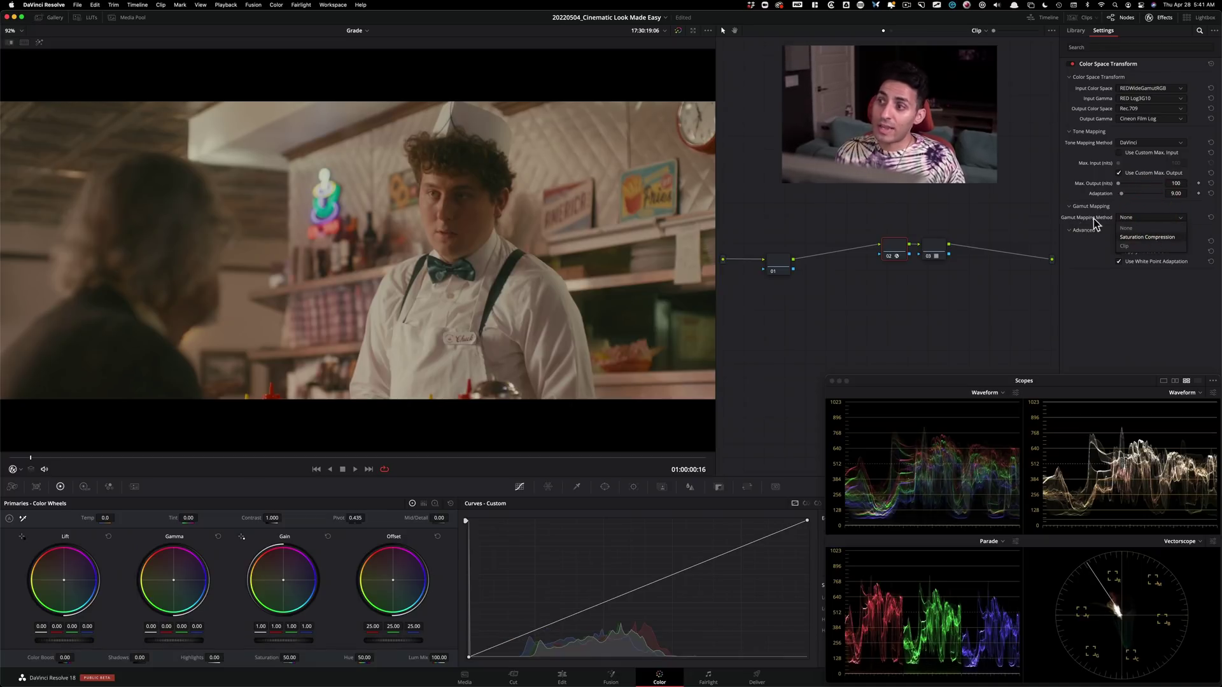
{"action": "left_click", "coordinate": [1153, 237]}
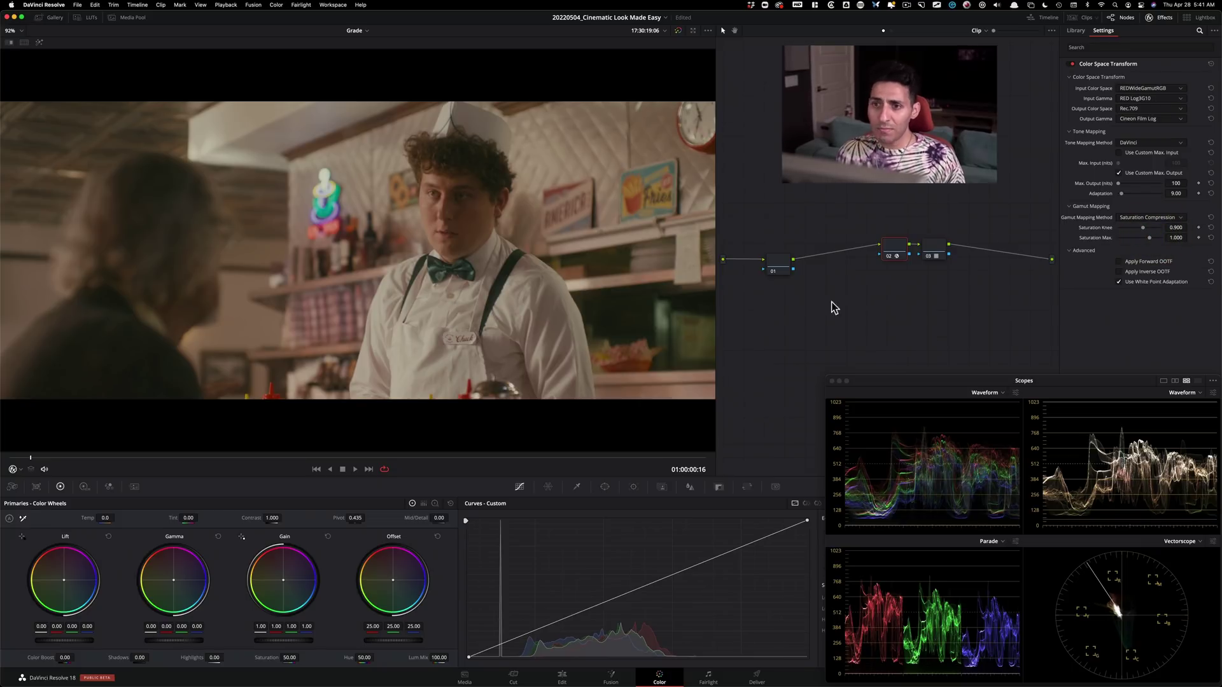
{"action": "key", "text": "super+d"}
{"action": "key", "text": "super+d"}
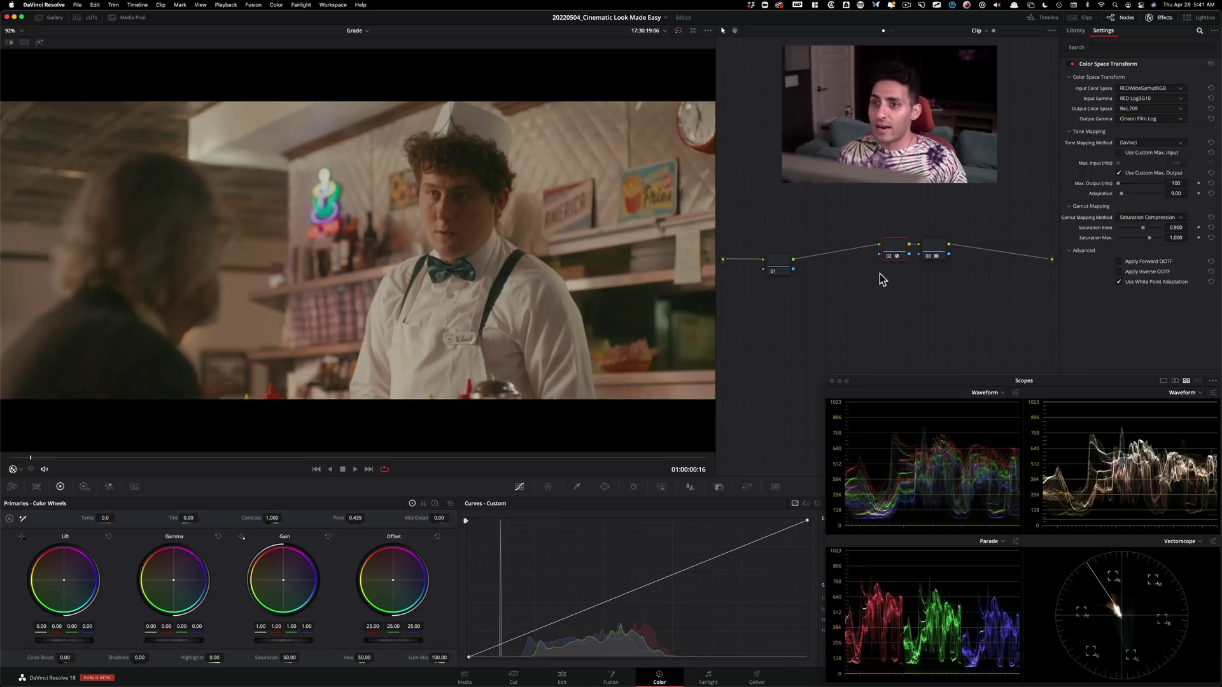
{"action": "left_click_drag", "start_coordinate": [778, 270], "coordinate": [848, 254]}
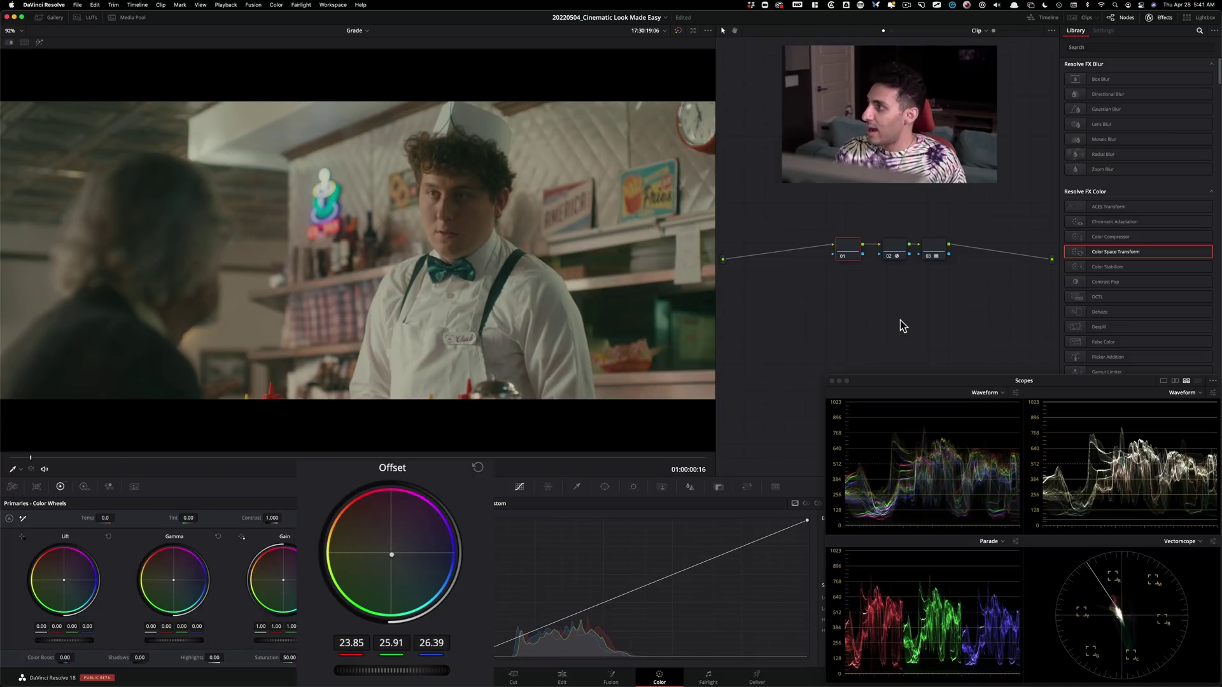
Compare node 01's cooler Offset (23.86 / 25.90 / 26.37) by toggling the node off and on.
{"action": "key", "text": "super+d"}
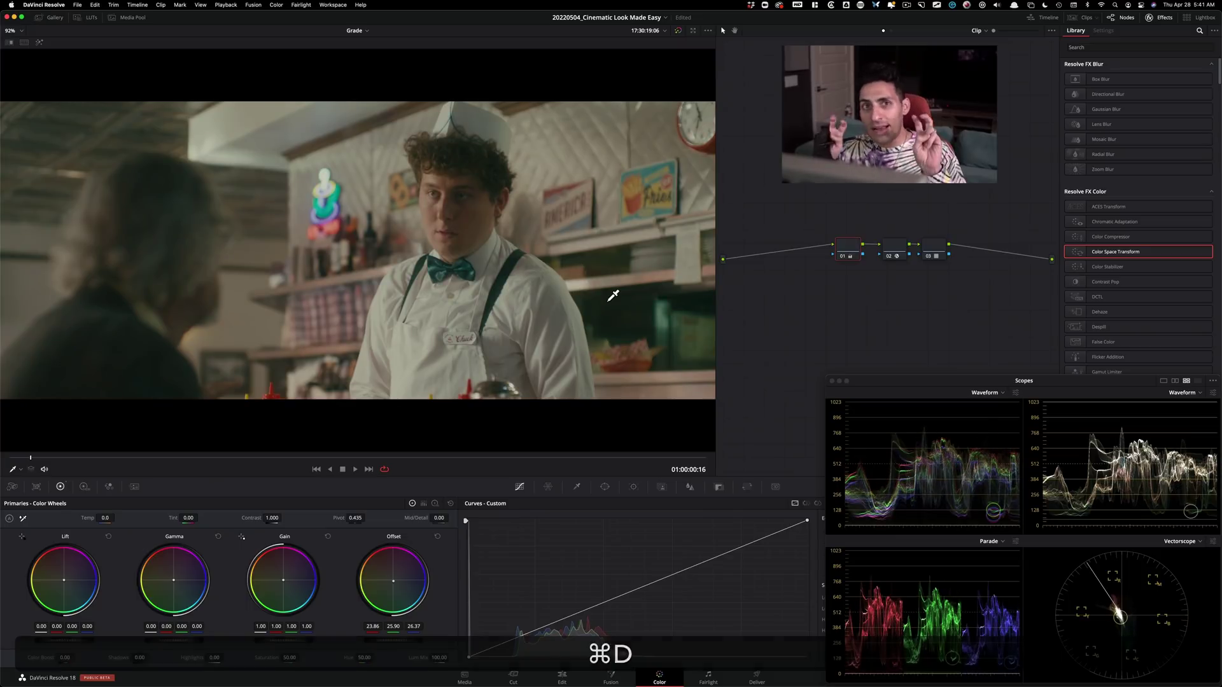
{"action": "key", "text": "super+d"}
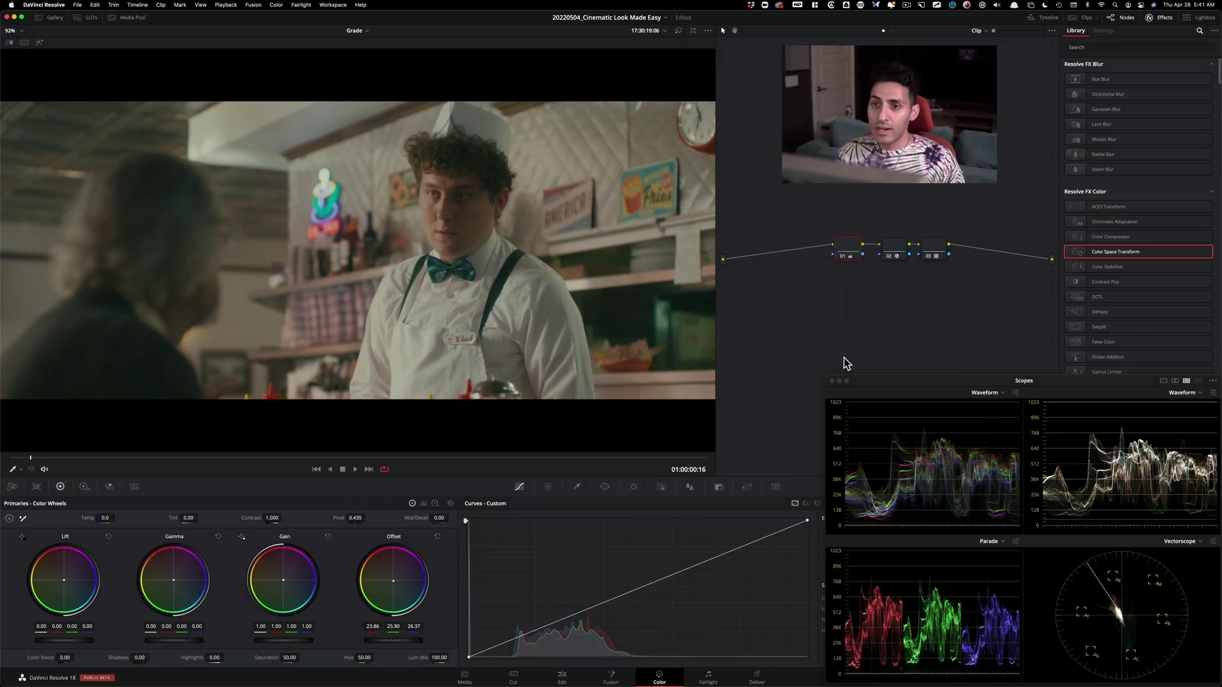
On the older man's shot, pull node 01's Log Wheels shadow green down to -0.02.
{"action": "left_click_drag", "start_coordinate": [241, 456], "coordinate": [621, 442]}
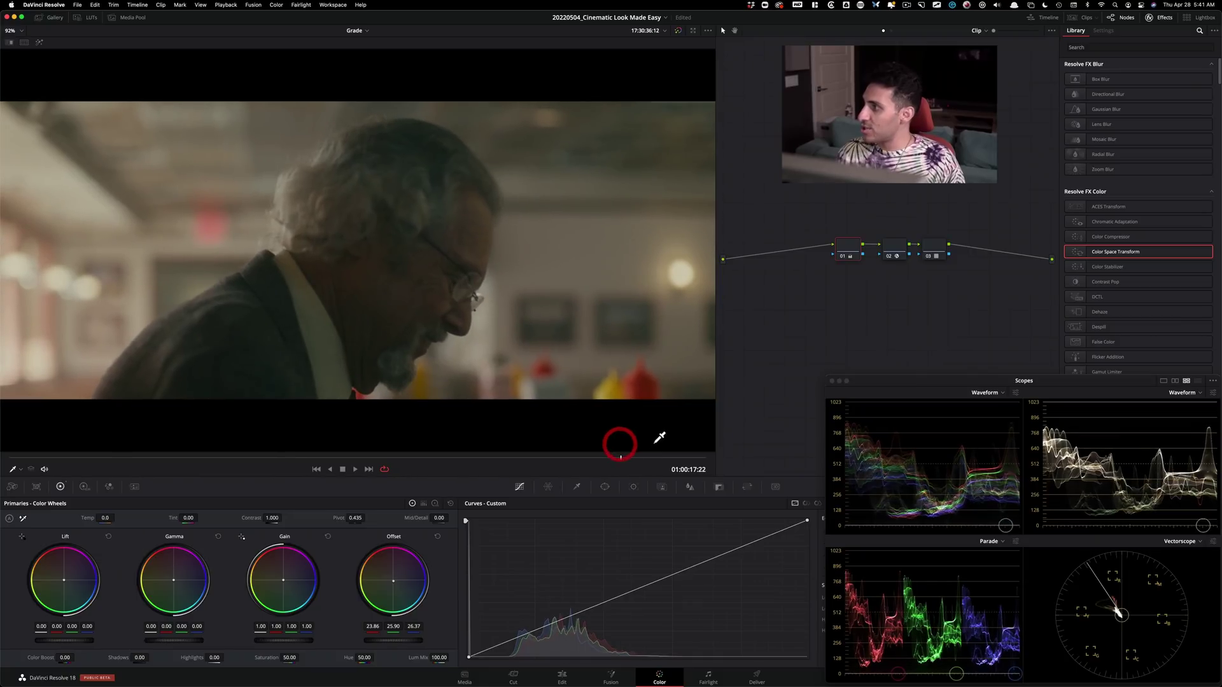
{"action": "scroll", "coordinate": [420, 370], "scroll_direction": "up", "scroll_amount": 2}
{"action": "scroll", "coordinate": [420, 370], "scroll_direction": "up", "scroll_amount": 5}
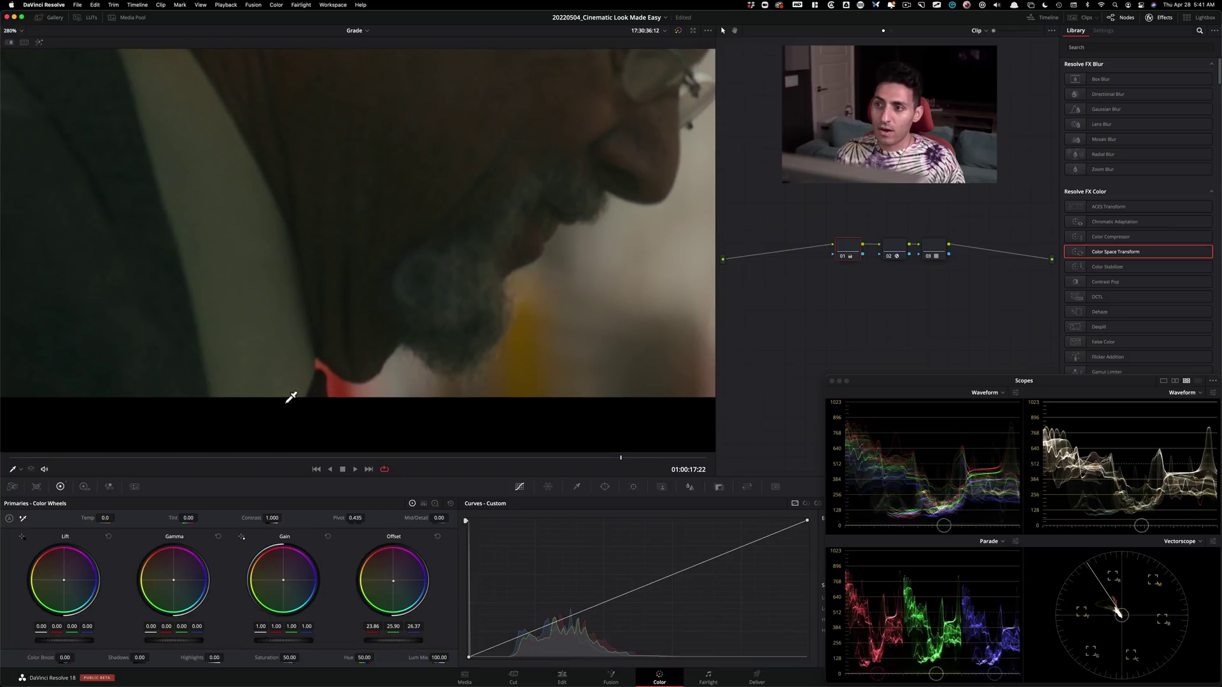
{"action": "left_click_drag", "start_coordinate": [424, 283], "coordinate": [466, 312]}
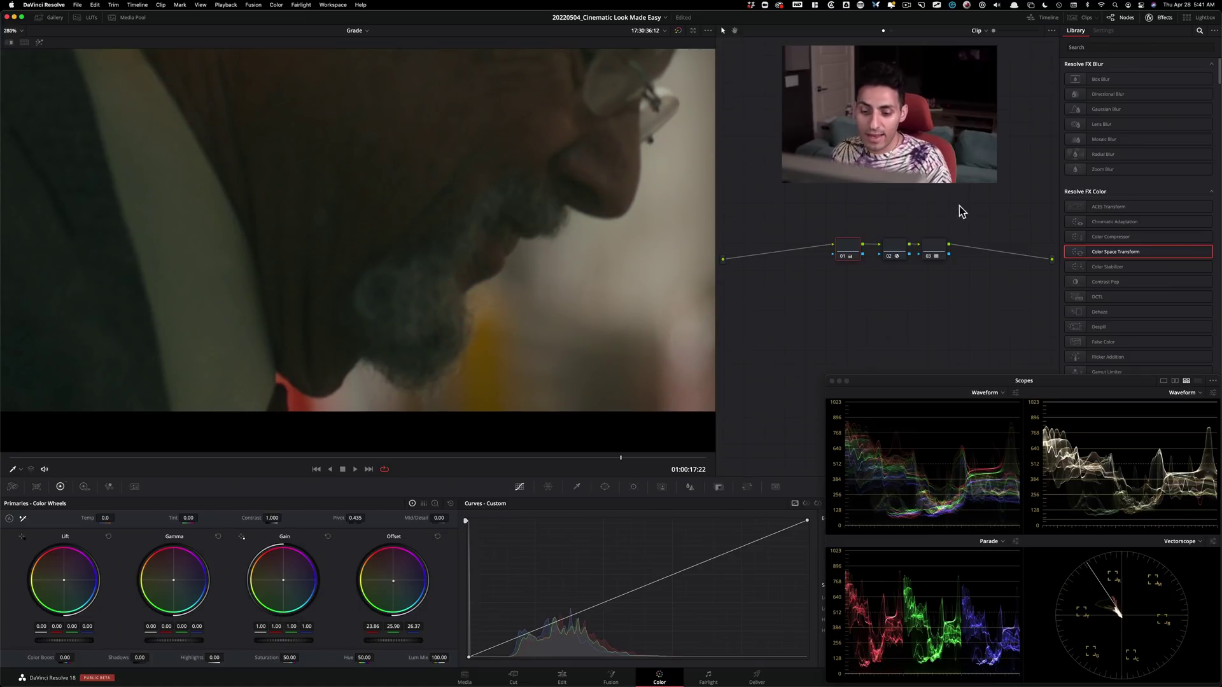
{"action": "key", "text": "alt+shift+w"}
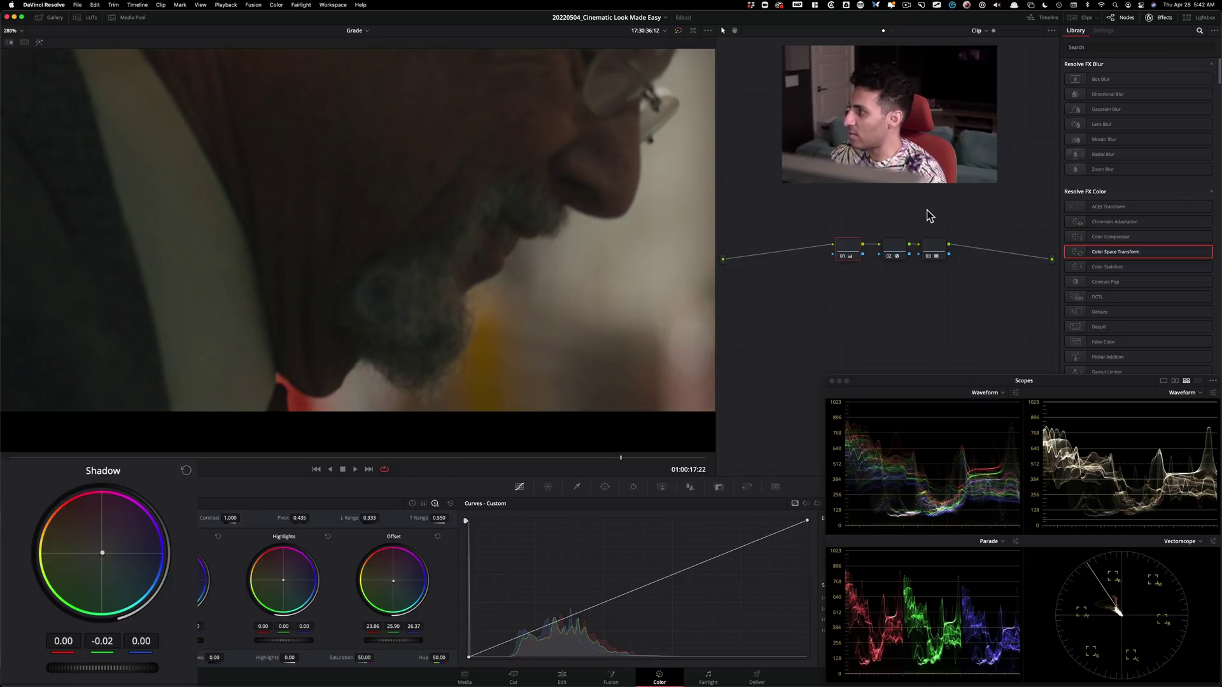
{"action": "key", "text": "super+d"}
{"action": "key", "text": "super+d"}
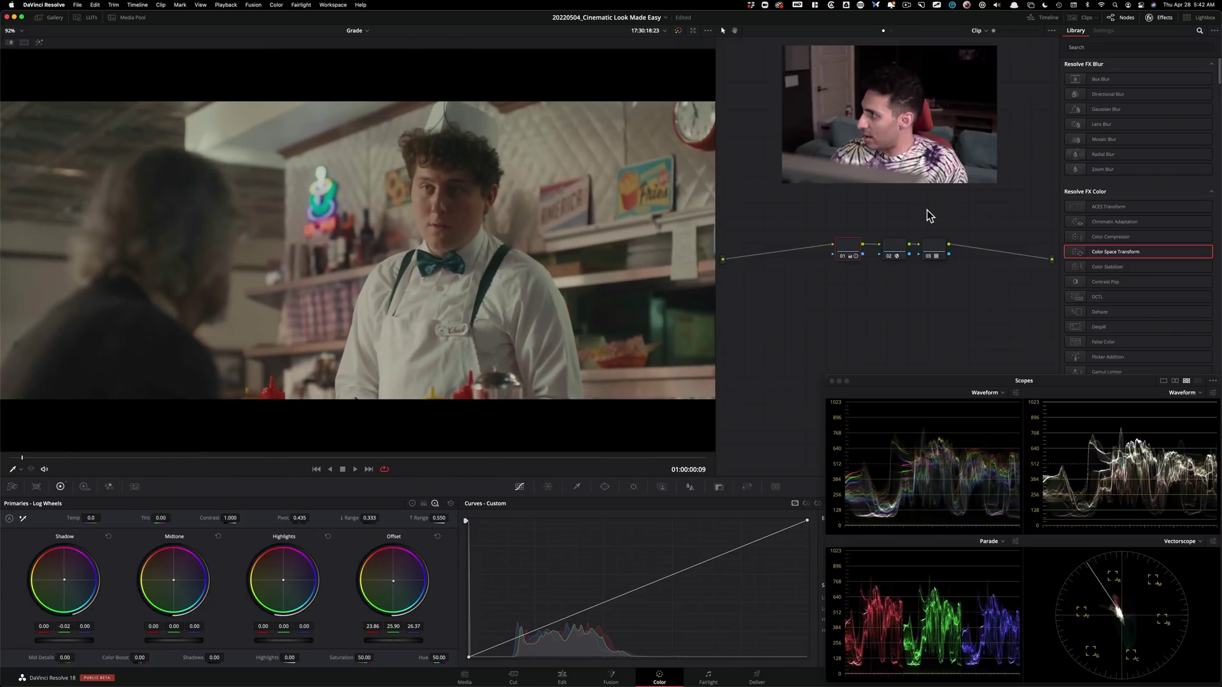
Push node 01's Offset further toward cyan, to 22.86 / 26.90 / 27.37.
{"action": "key", "text": "super+d"}
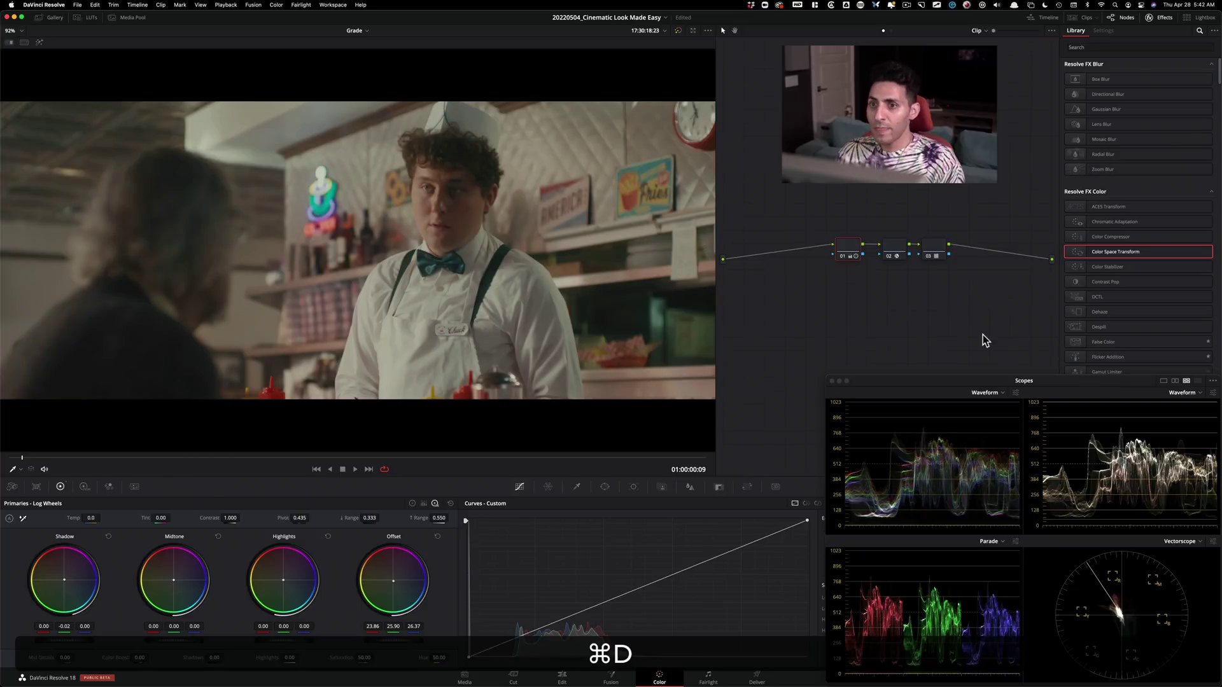
{"action": "key", "text": "alt+w"}
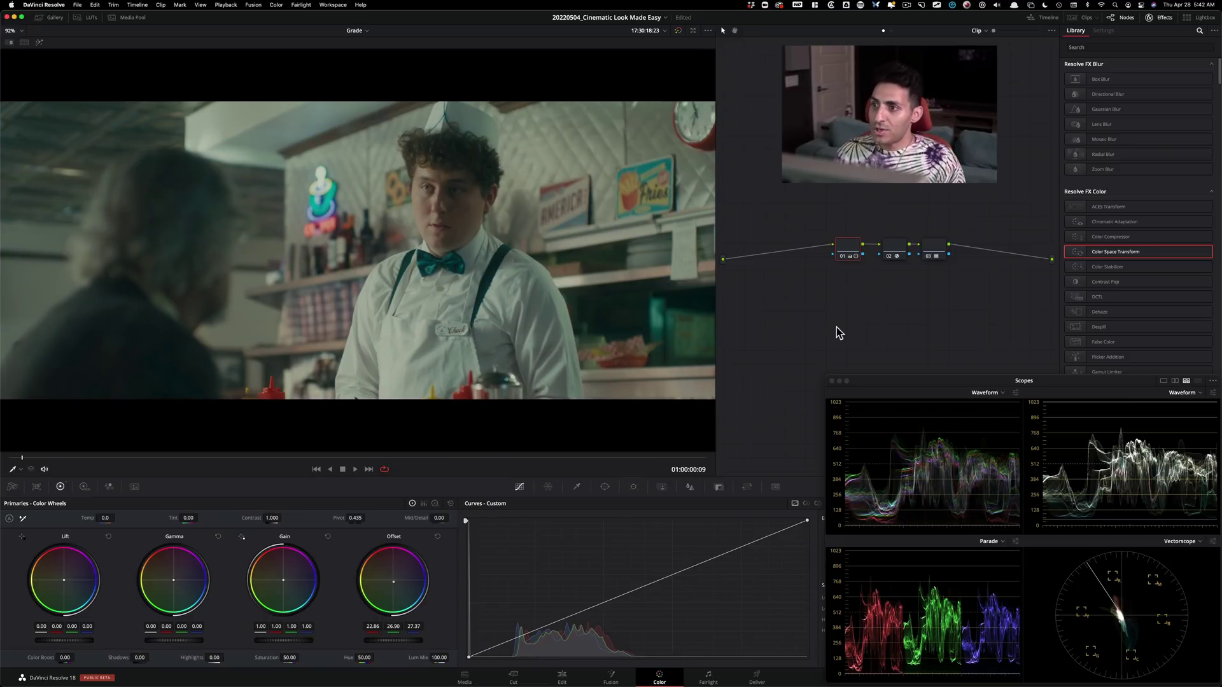
{"action": "left_click", "coordinate": [933, 249]}
Add node 04 after node 03 with Highlights raised evenly to 0.28, comparing before and after.
{"action": "key", "text": "alt+s"}
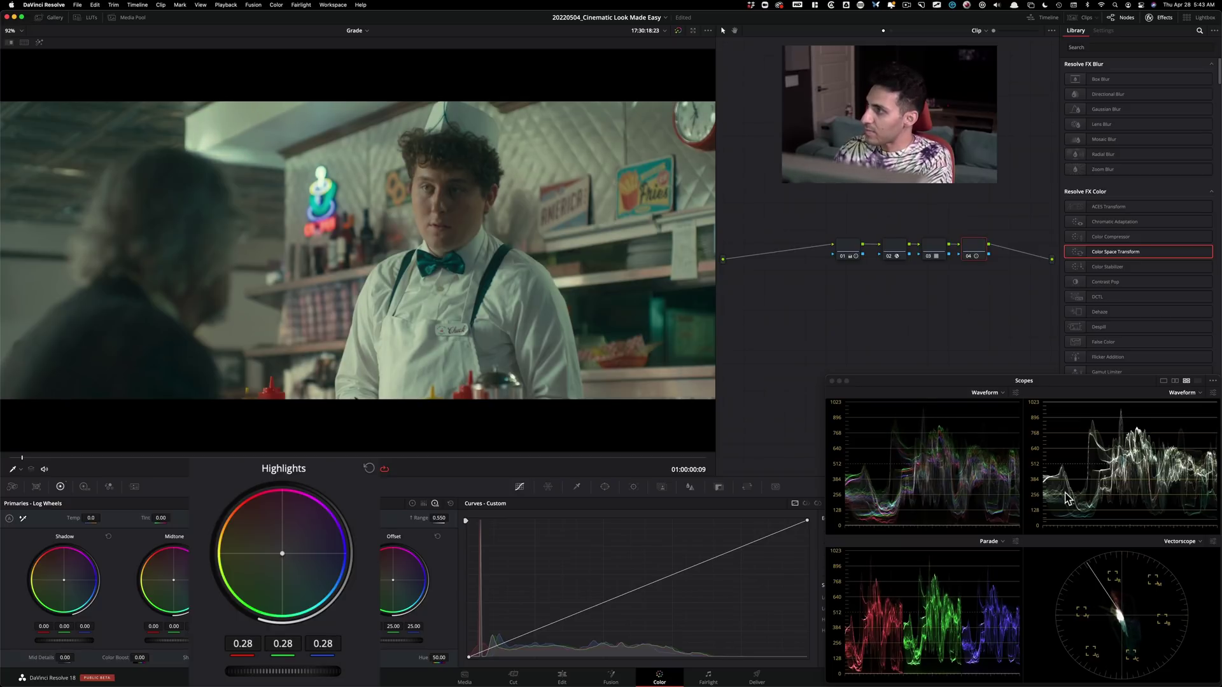
{"action": "key", "text": "super+d"}
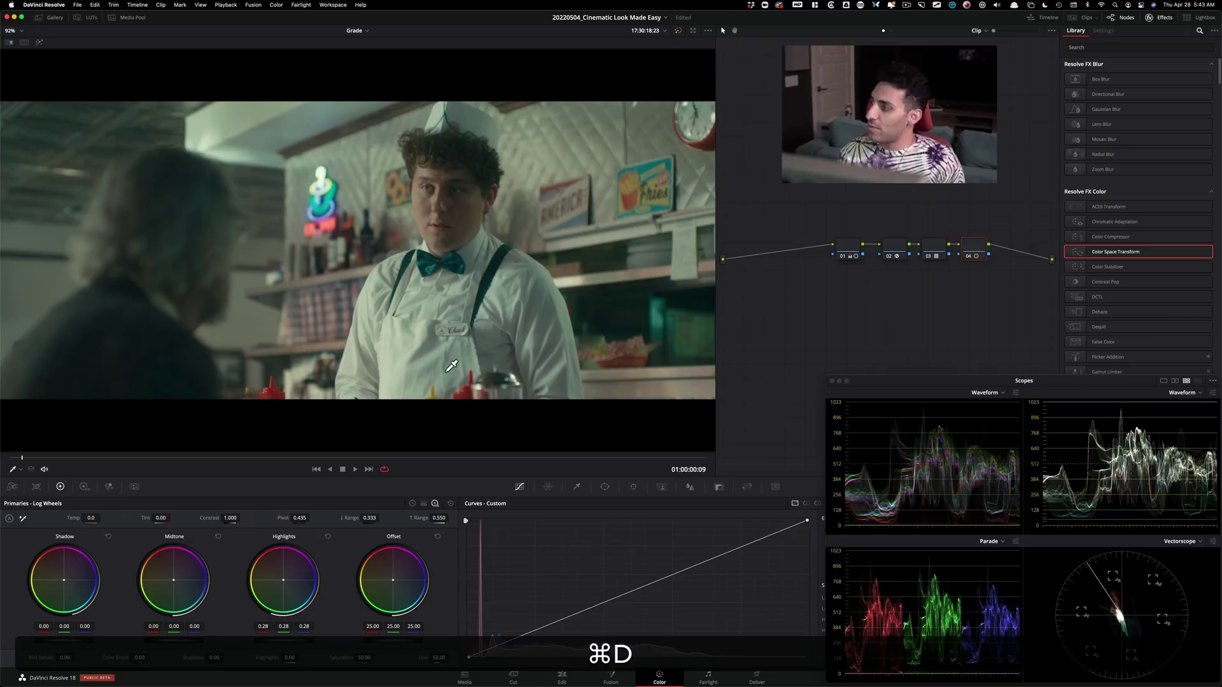
{"action": "key", "text": "super+d"}
{"action": "key", "text": "super+d"}
{"action": "key", "text": "super+d"}
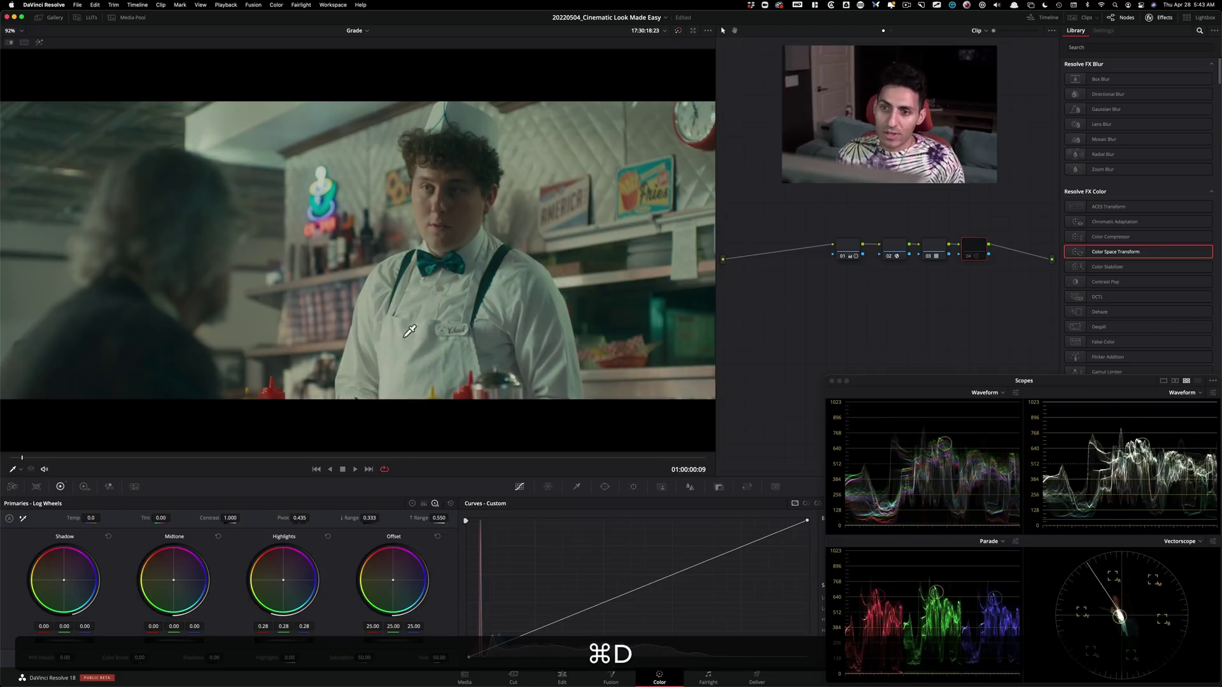
{"action": "key", "text": "super+d"}
{"action": "key", "text": "super+d"}
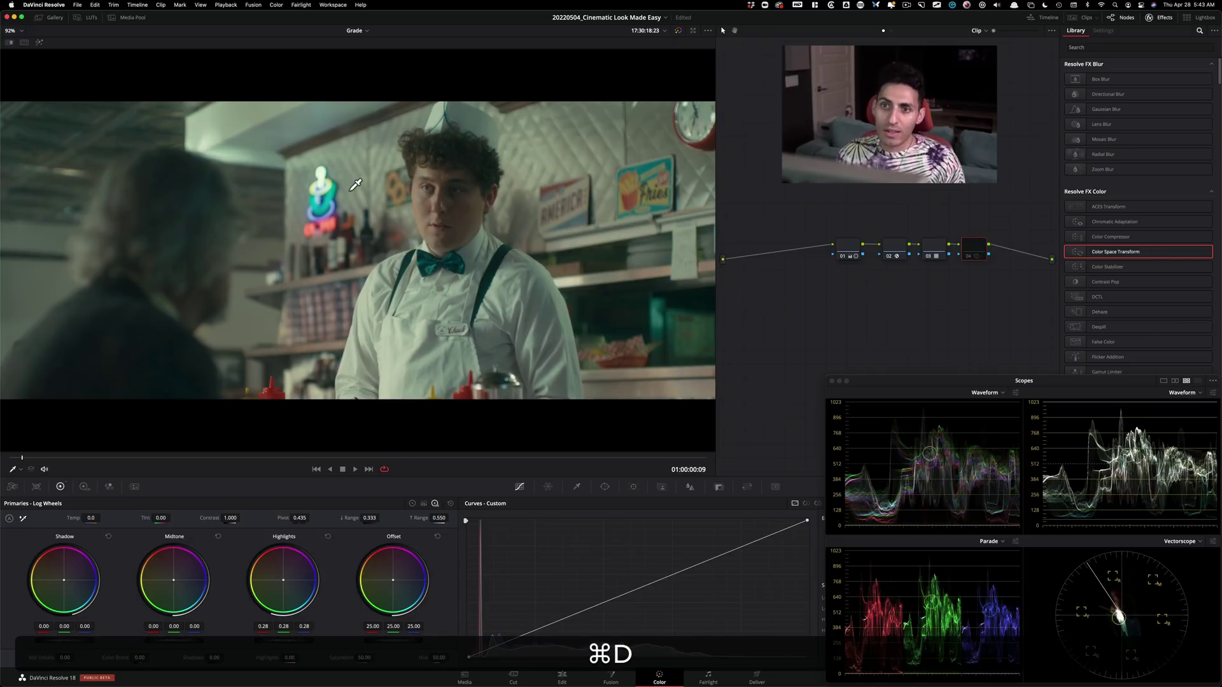
{"action": "key", "text": "super+d"}
{"action": "key", "text": "super+d"}
{"action": "key", "text": "super+d"}
{"action": "key", "text": "super+d"}
{"action": "key", "text": "super+d"}
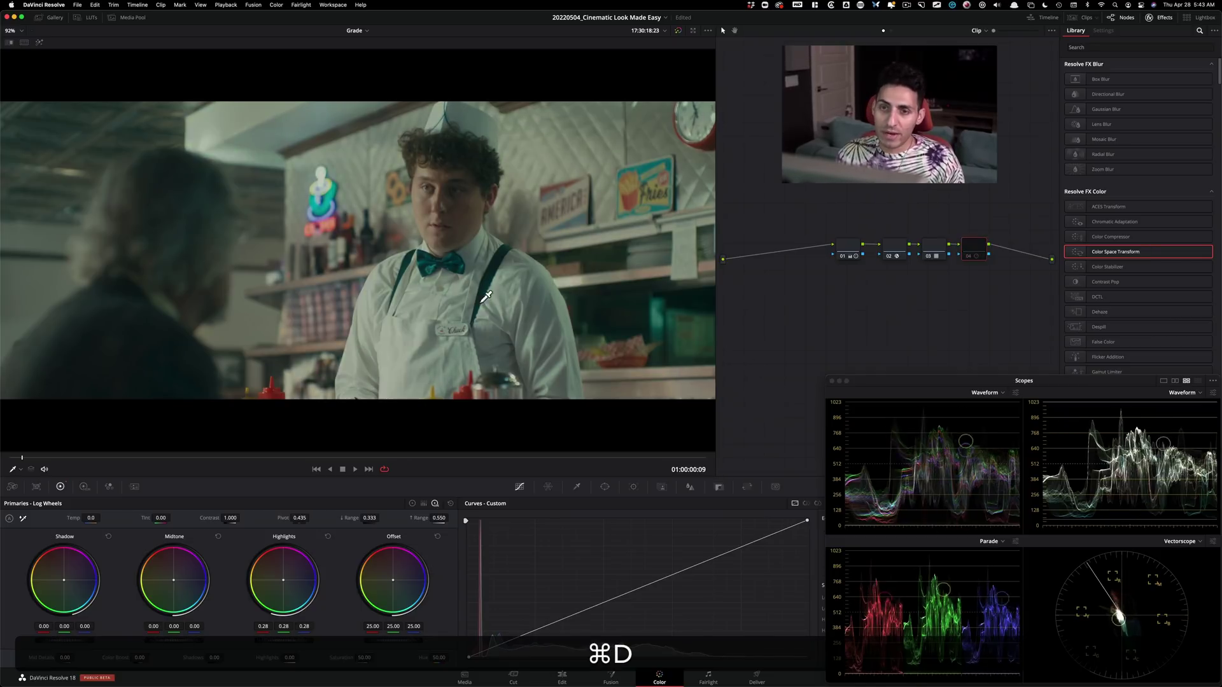
{"action": "key", "text": "super+d"}
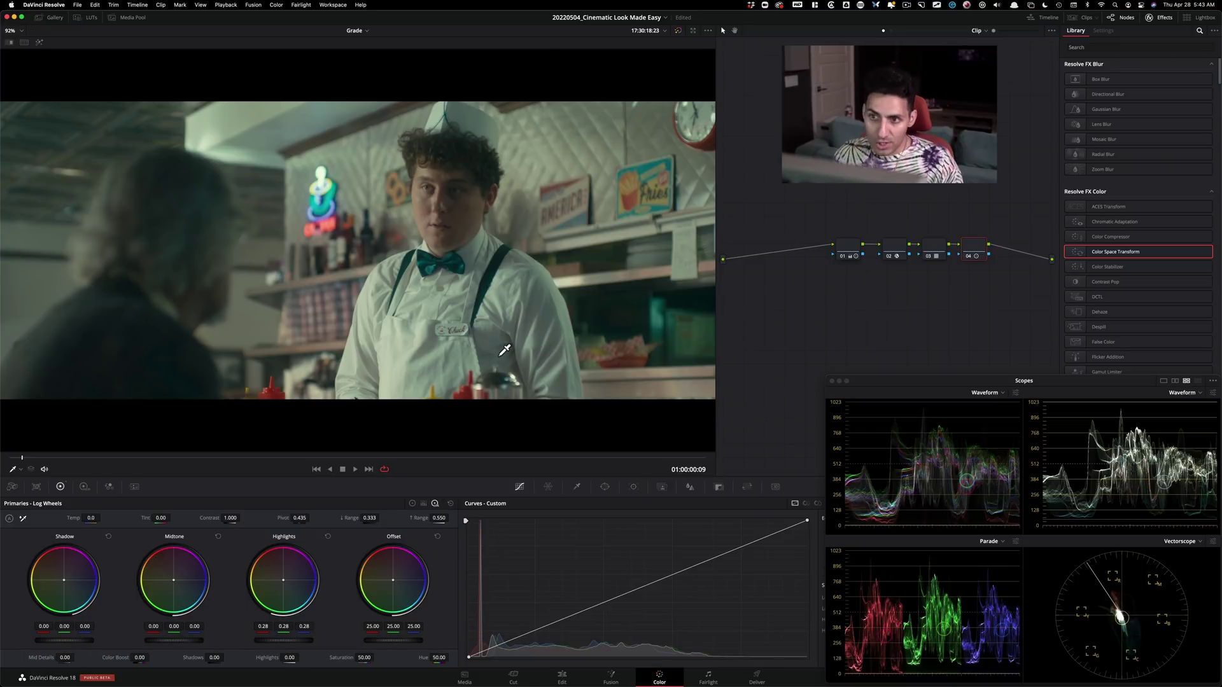
{"action": "key", "text": "super+d"}
{"action": "key", "text": "super+d"}
{"action": "key", "text": "super+d"}
{"action": "key", "text": "super+d"}
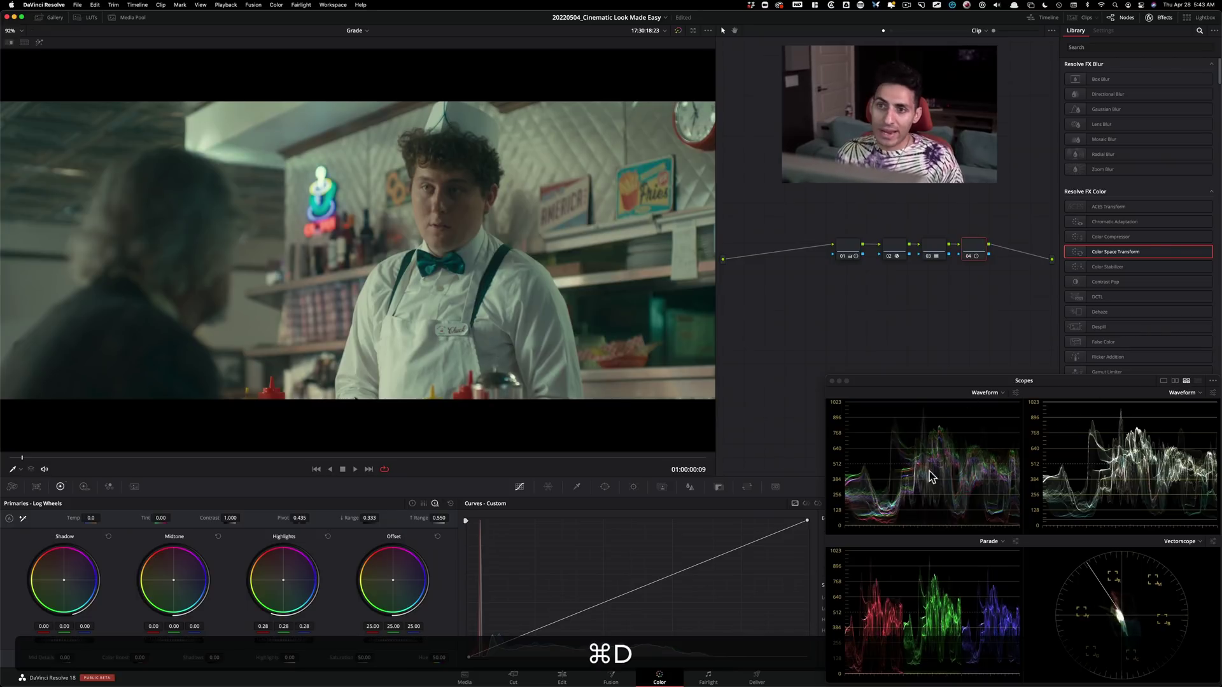
{"action": "key", "text": "super+d"}
{"action": "key", "text": "super+d"}
{"action": "left_click", "coordinate": [846, 248]}
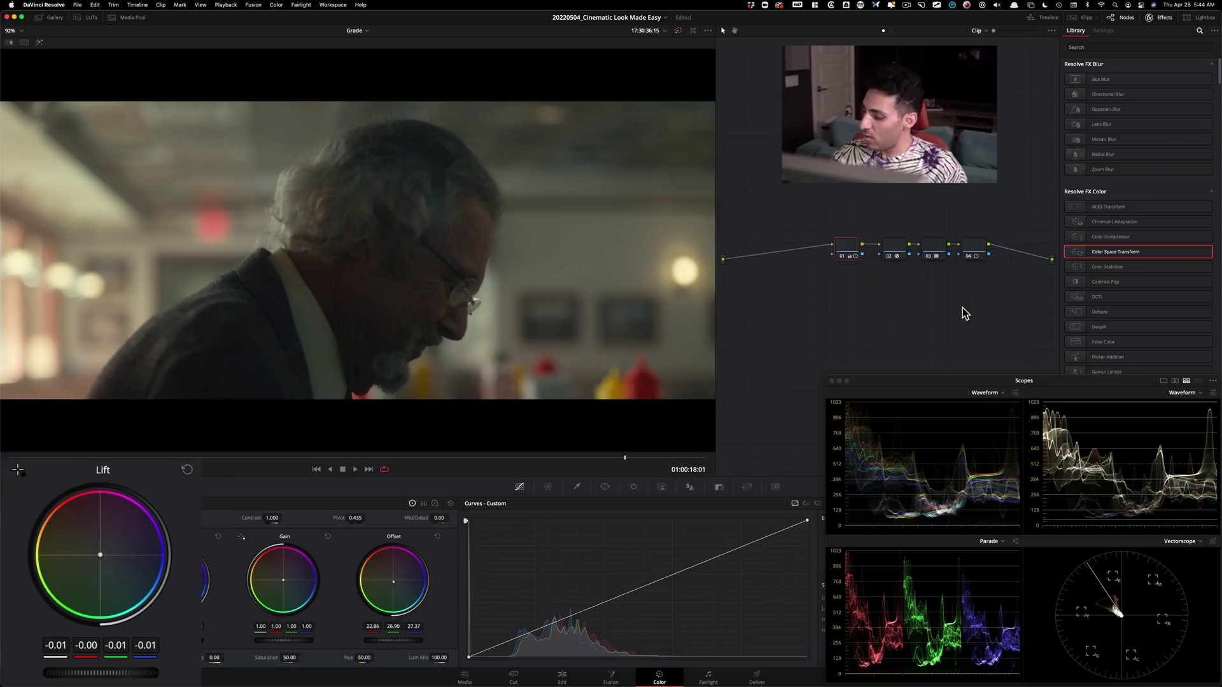
At the timeline start, flip between the CST-only and full four-node grade versions, ending on the full grade.
{"action": "key", "text": "Home"}
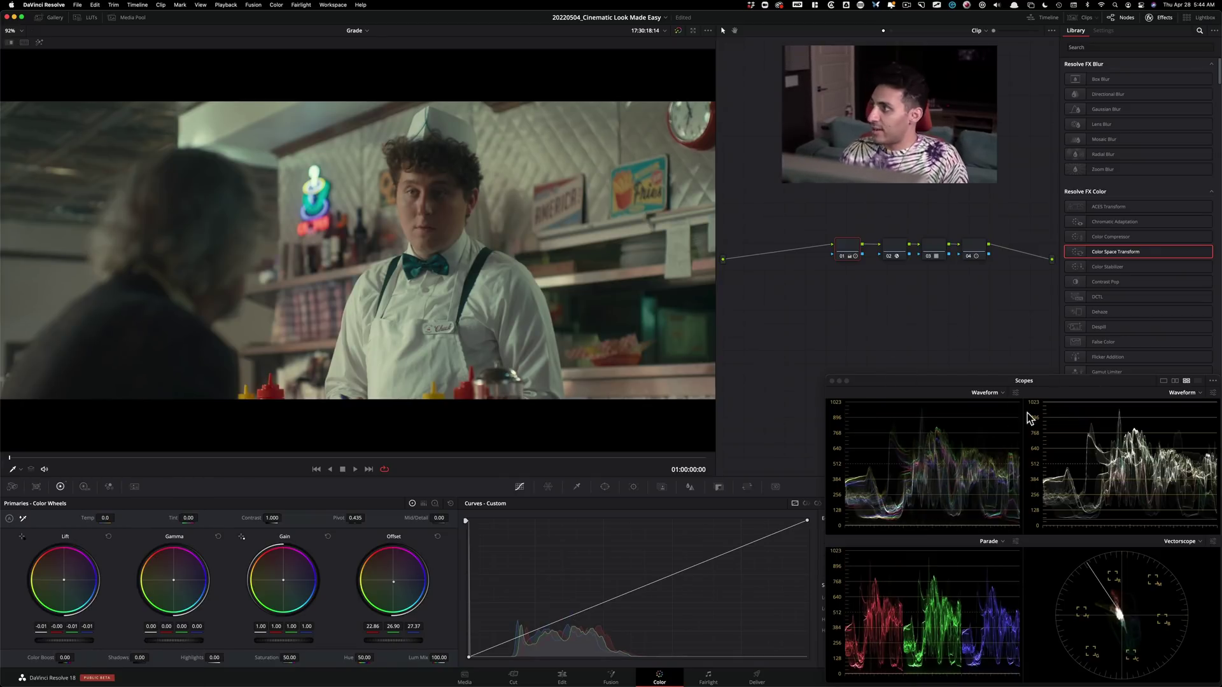
{"action": "key", "text": "super+d"}
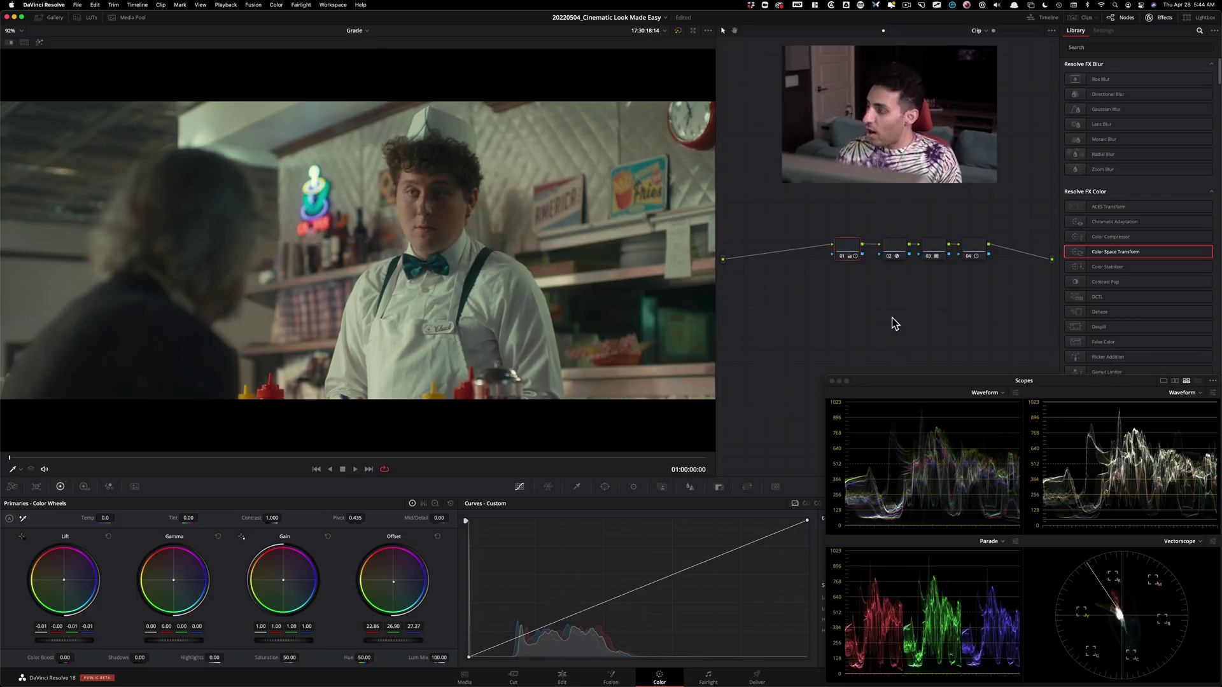
{"action": "key", "text": "super+n"}
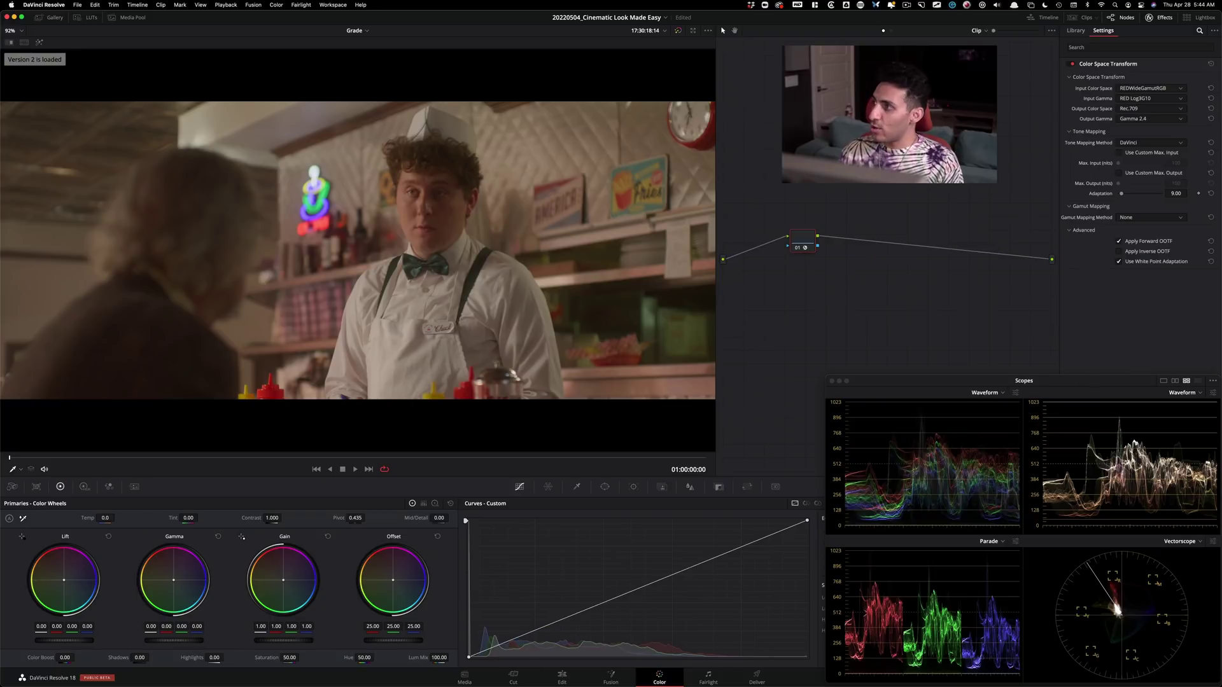
{"action": "key", "text": "super+b"}
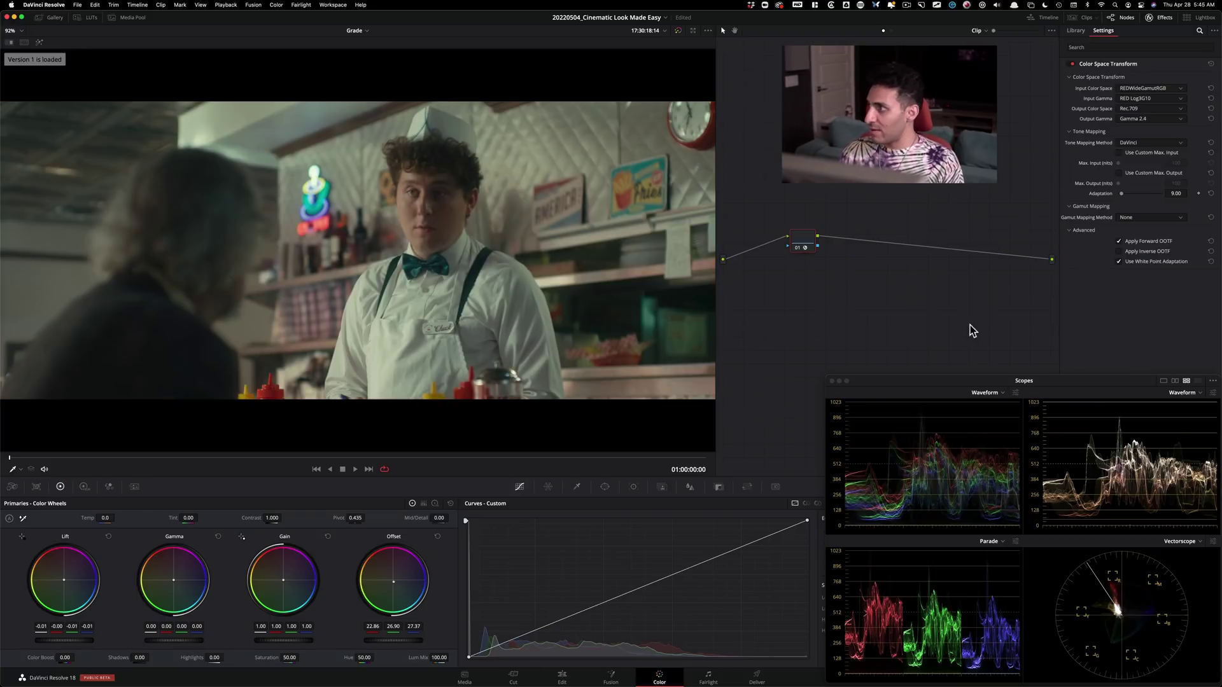
{"action": "key", "text": "super+n"}
{"action": "key", "text": "super+b"}
{"action": "key", "text": "super+n"}
{"action": "key", "text": "super+b"}
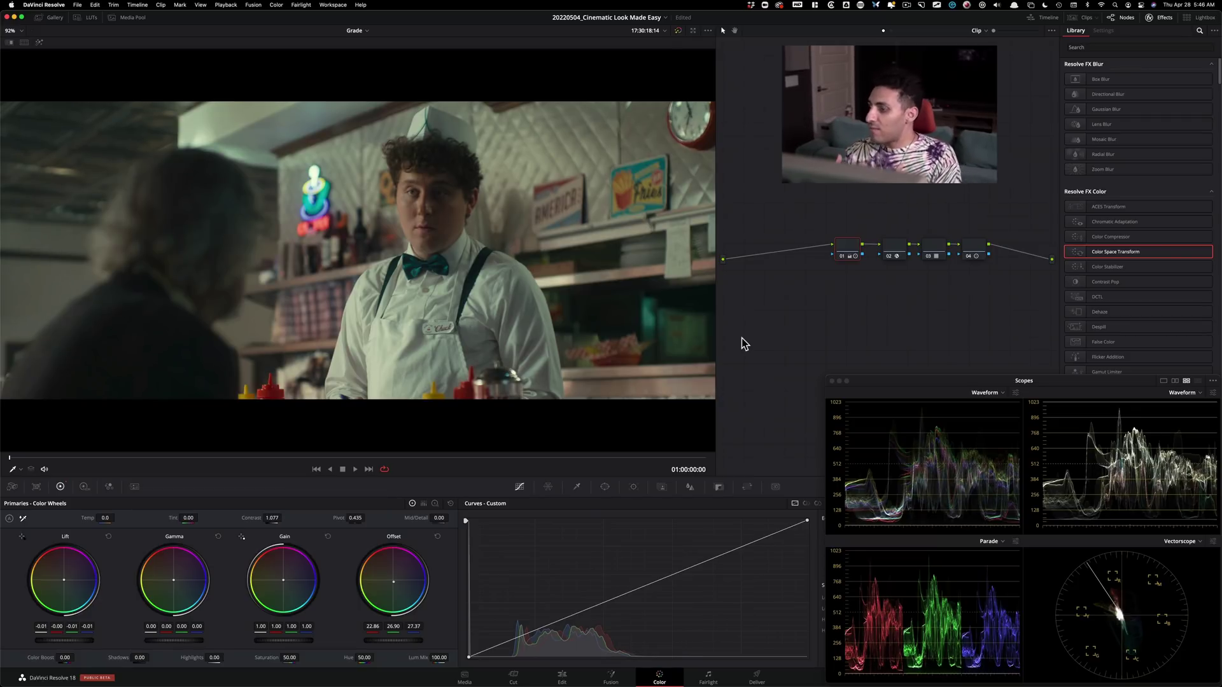
{"action": "key", "text": "space"}
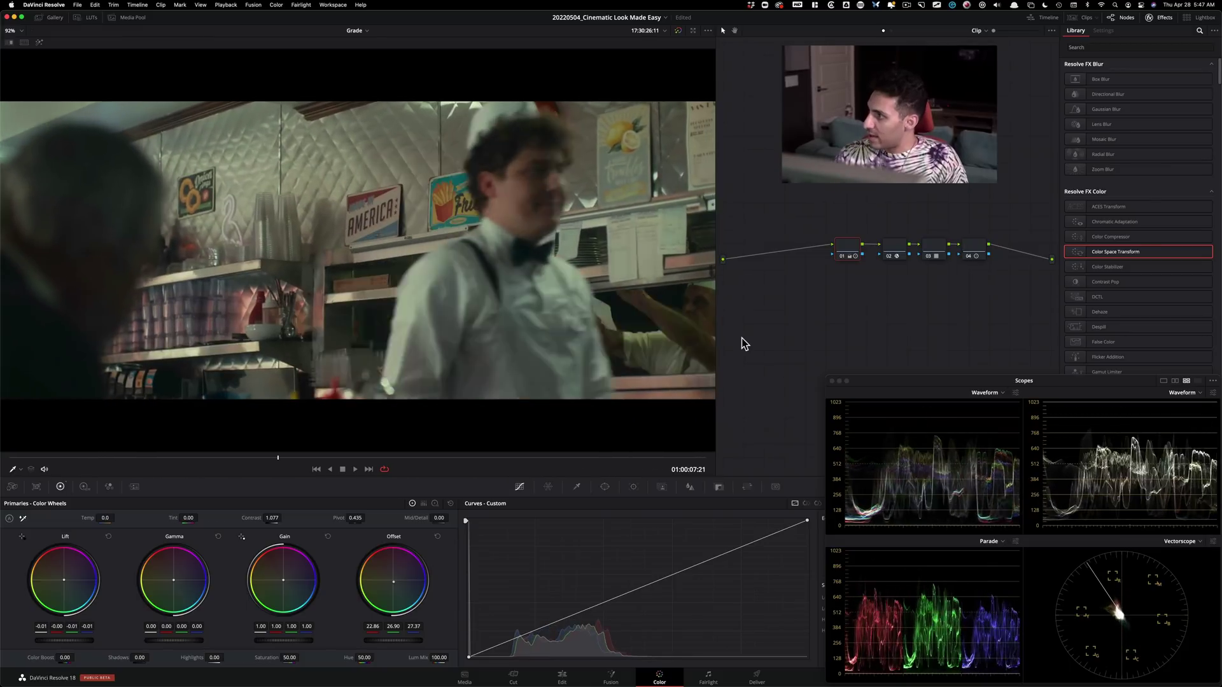
{"action": "key", "text": "super+d"}
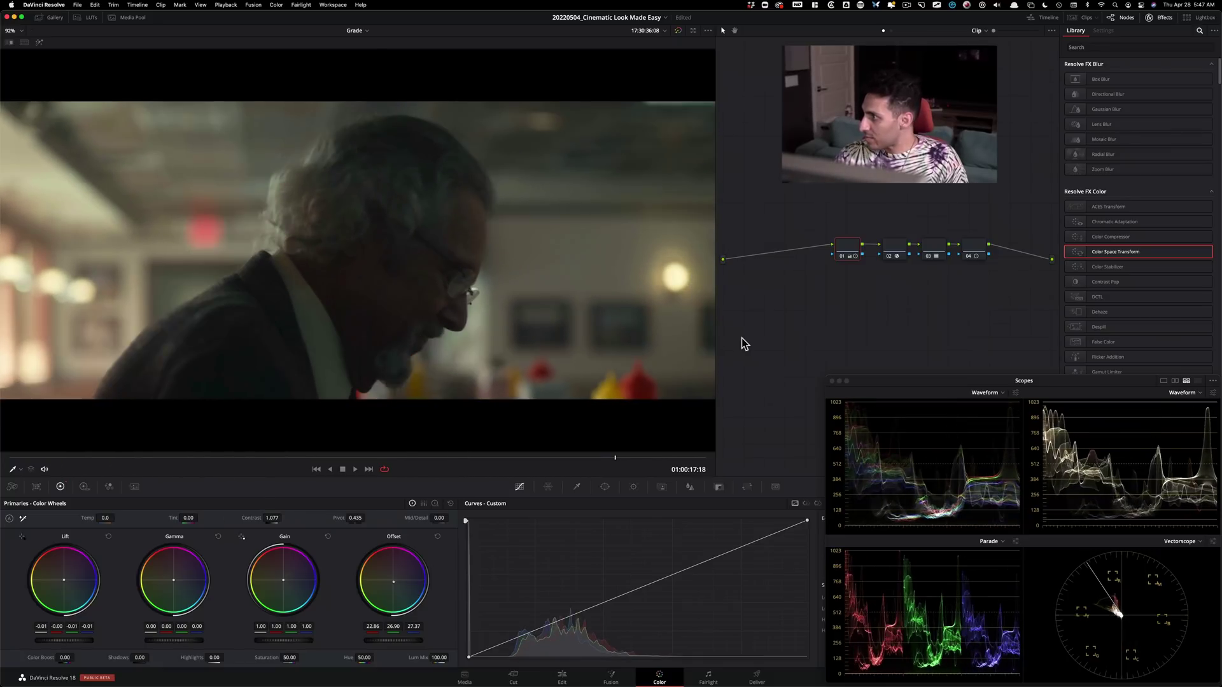
{"action": "key", "text": "super+z"}
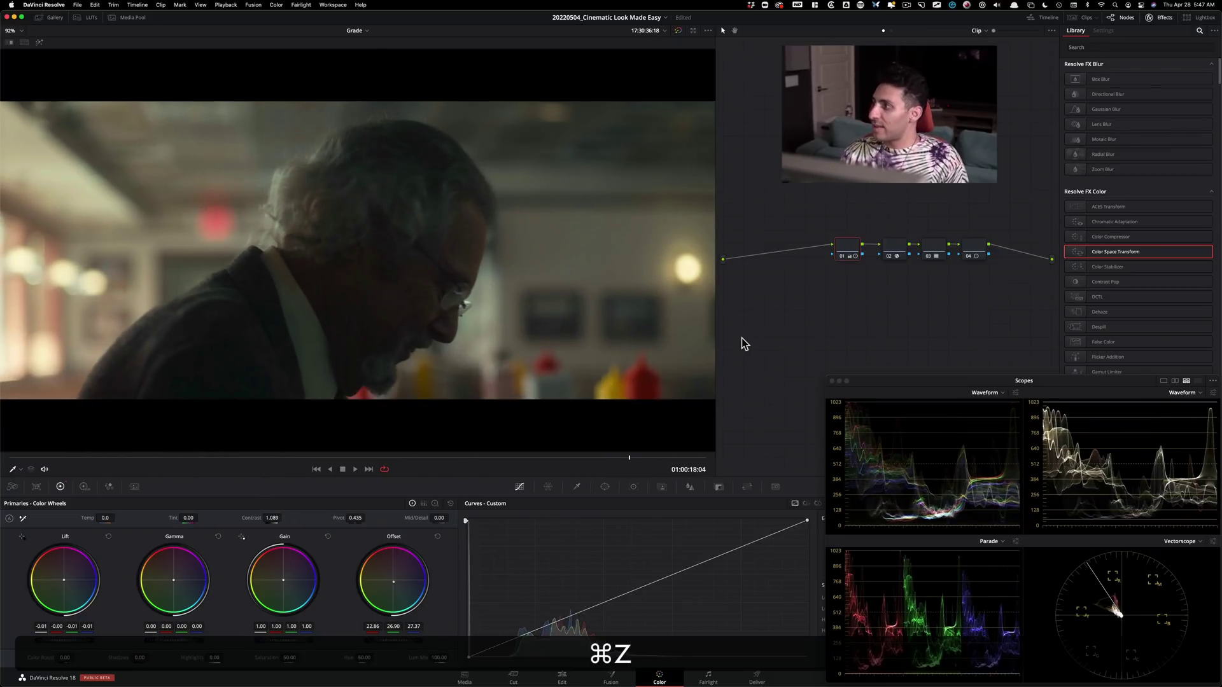
{"action": "key", "text": "shift+super+z"}
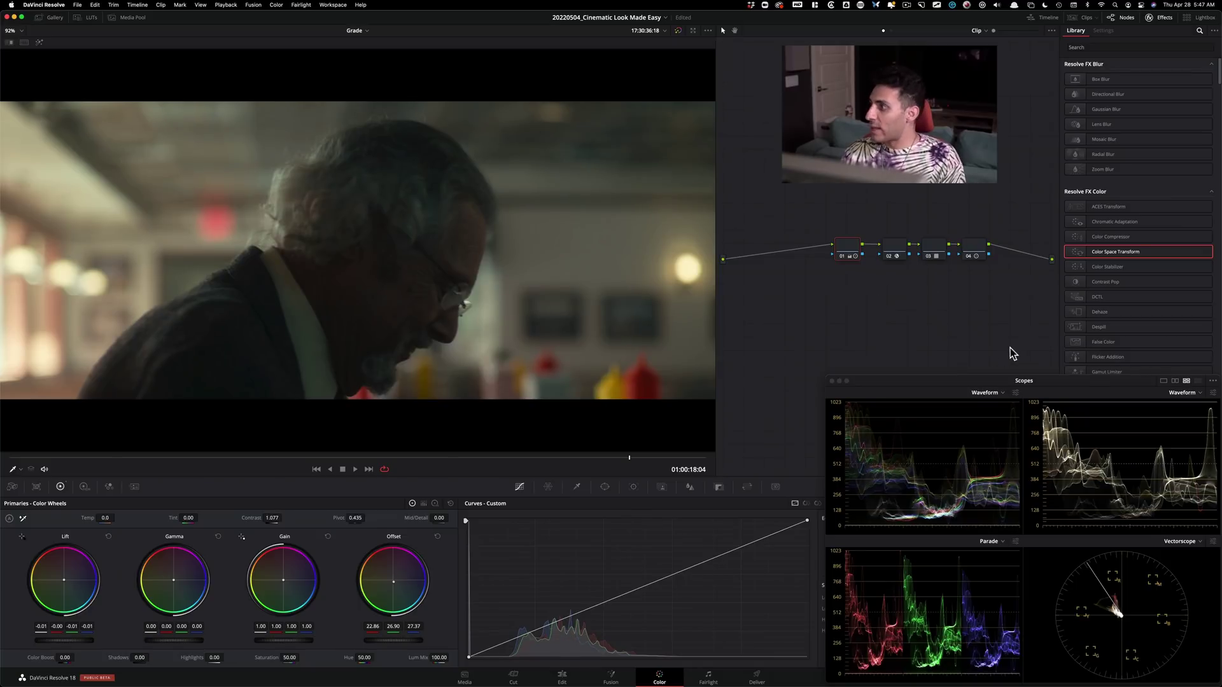
{"action": "key", "text": "super+n"}
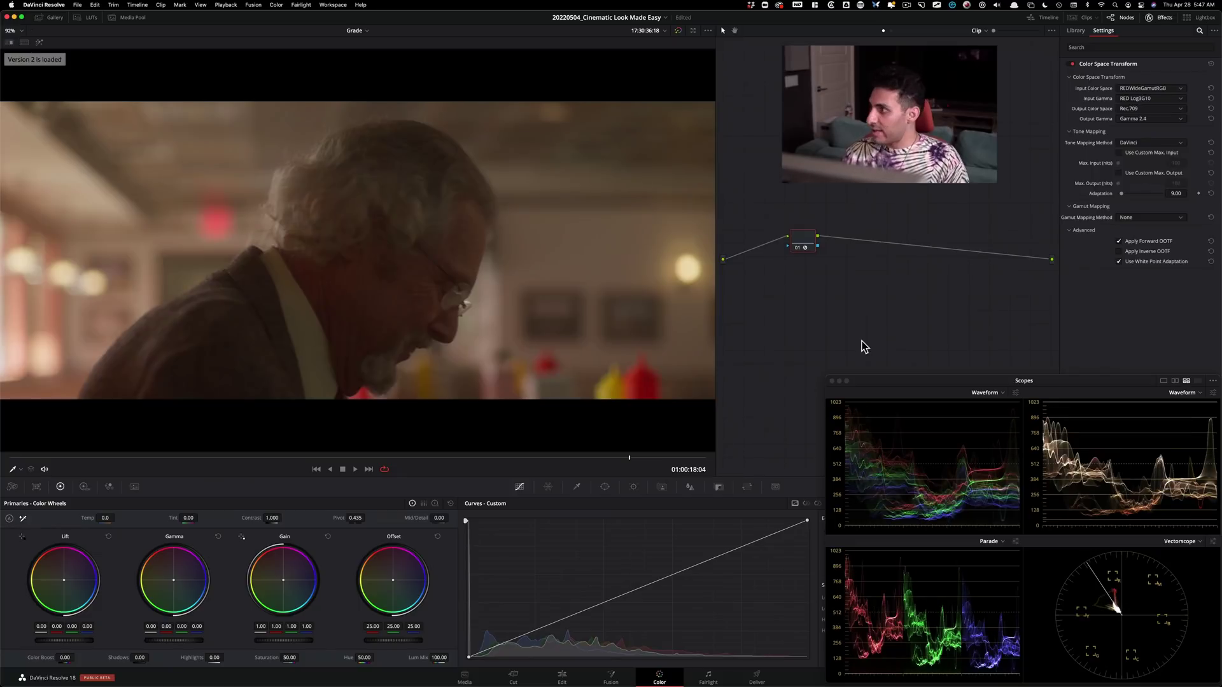
{"action": "key", "text": "shift+d"}
{"action": "key", "text": "shift+d"}
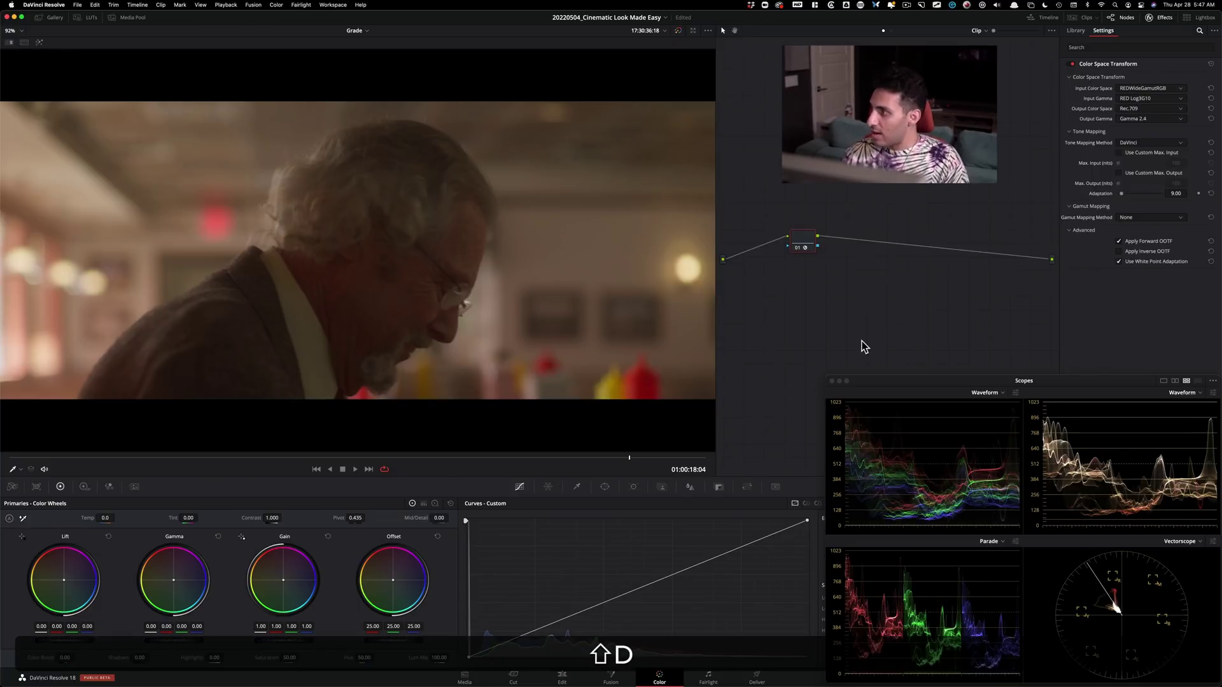
{"action": "key", "text": "super+n"}
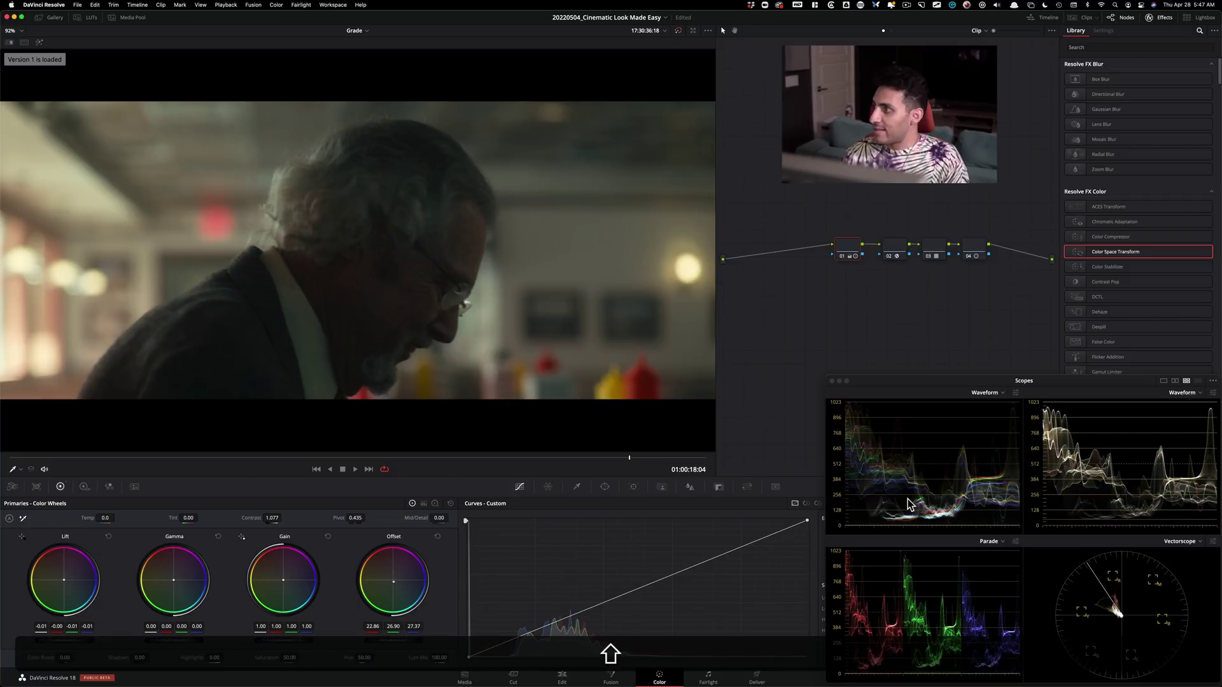
{"action": "key", "text": "super+n"}
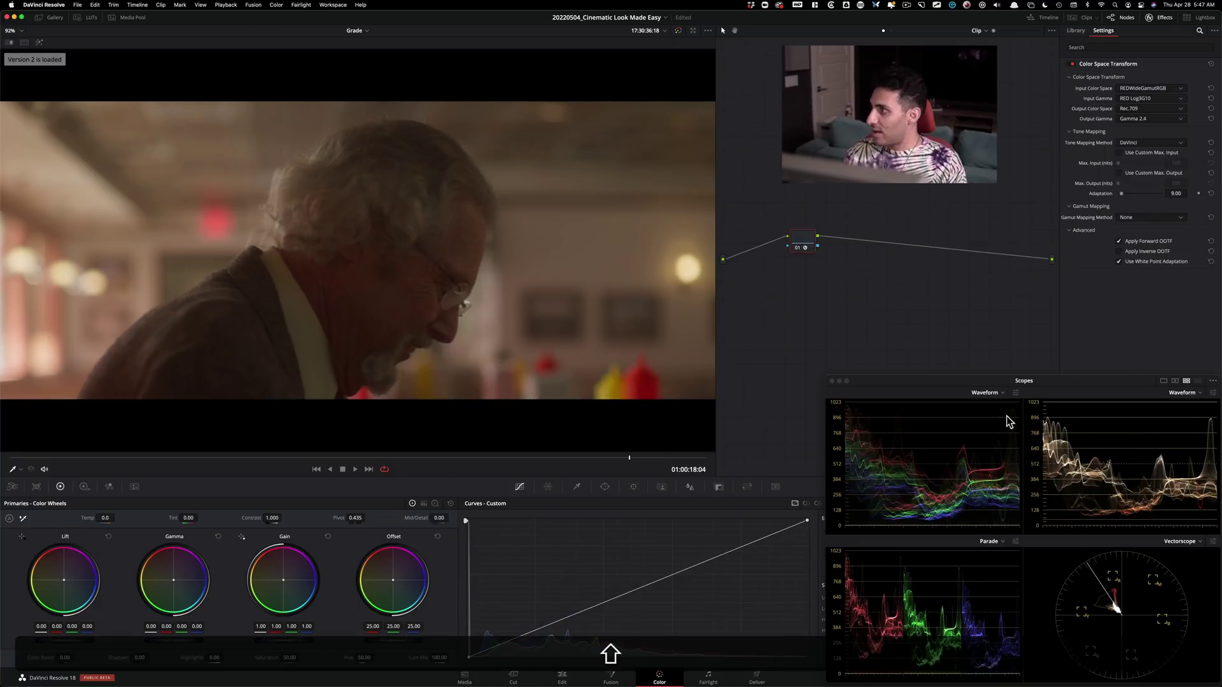
{"action": "key", "text": "super+n"}
{"action": "left_click", "coordinate": [89, 458]}
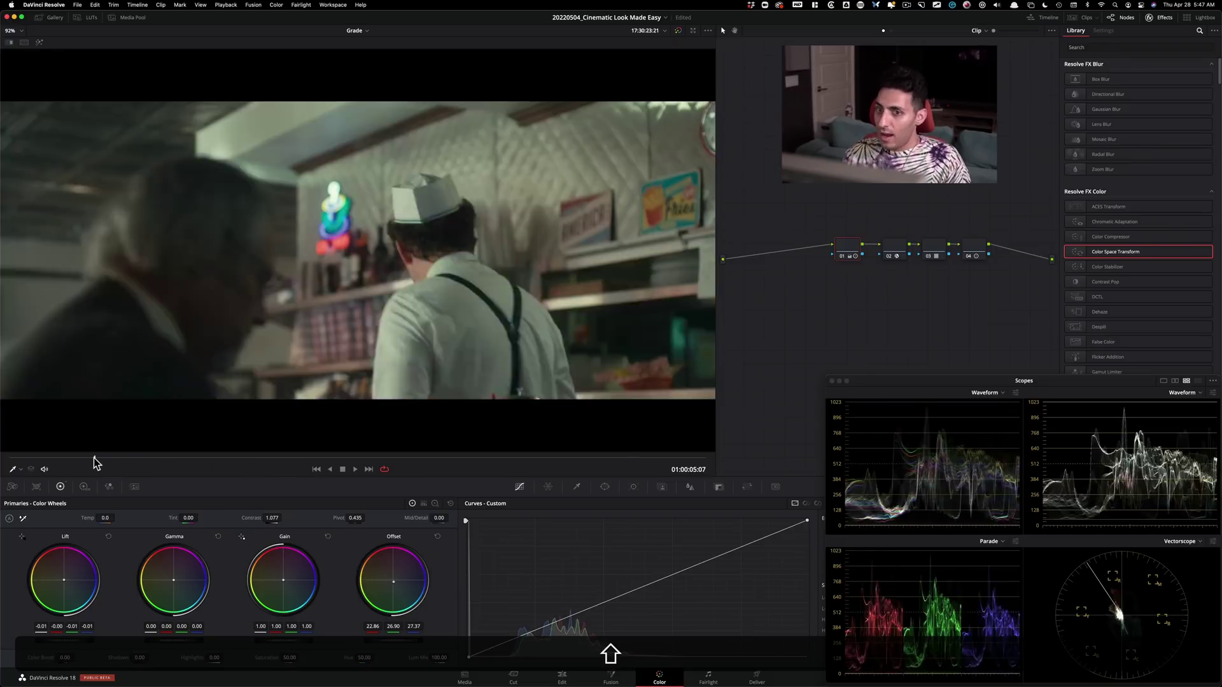
{"action": "mouse_move", "coordinate": [88, 467]}
{"action": "left_mouse_down"}
{"action": "mouse_move", "coordinate": [107, 468]}
{"action": "mouse_move", "coordinate": [104, 457]}
{"action": "left_mouse_up"}
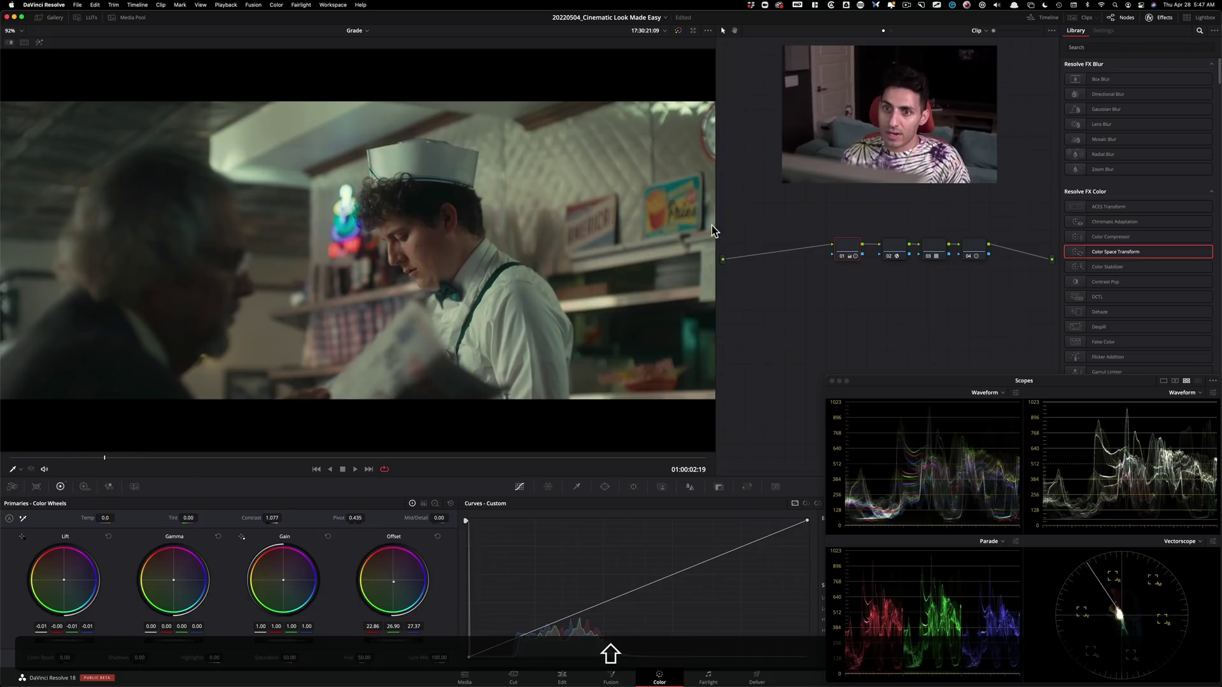
{"action": "left_click", "coordinate": [9, 458]}
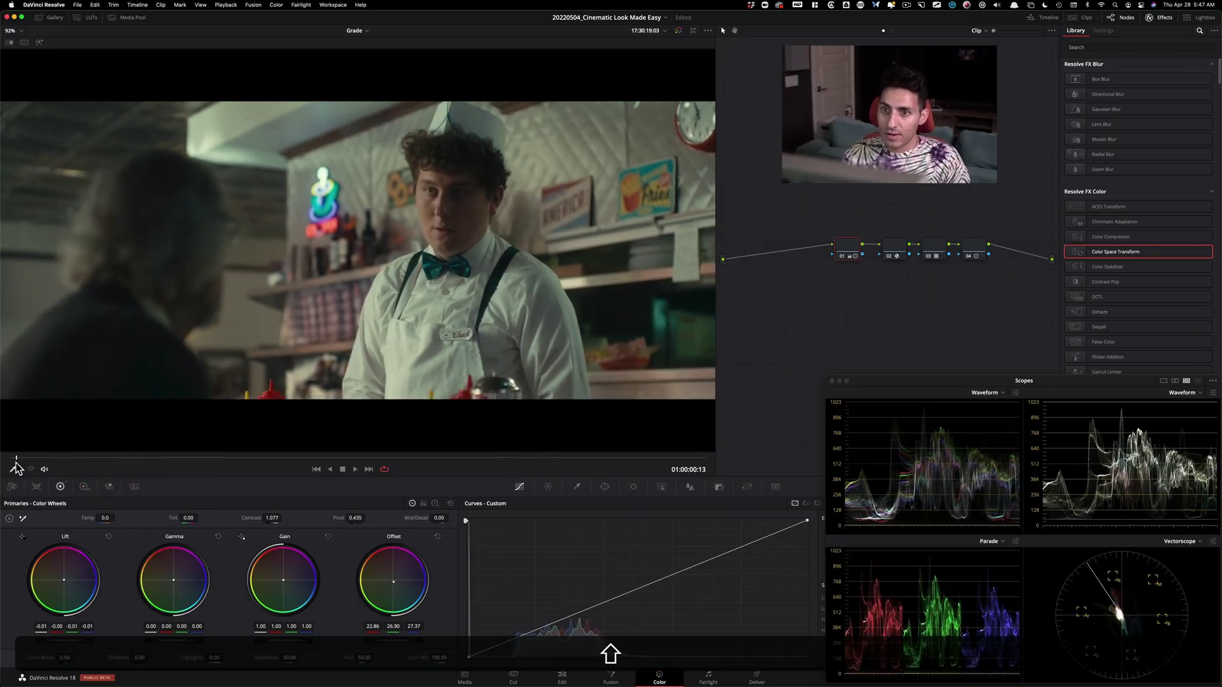
{"action": "key", "text": "shift+d"}
{"action": "key", "text": "shift+d"}
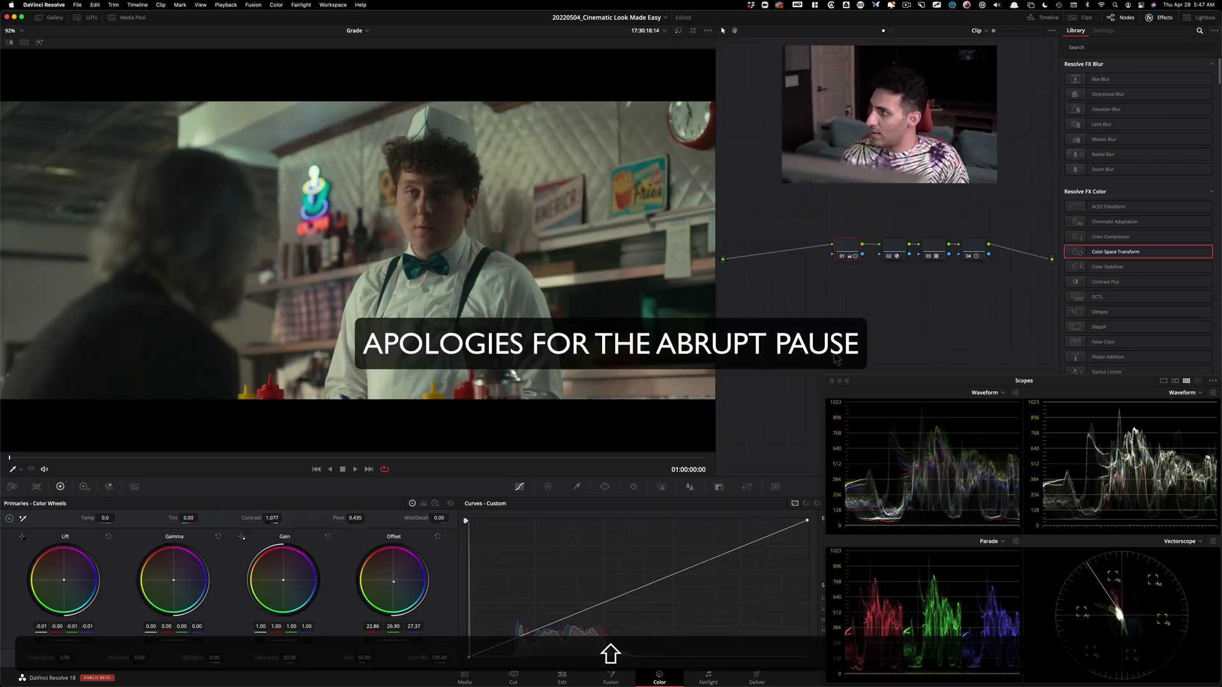
{"action": "key", "text": "space"}
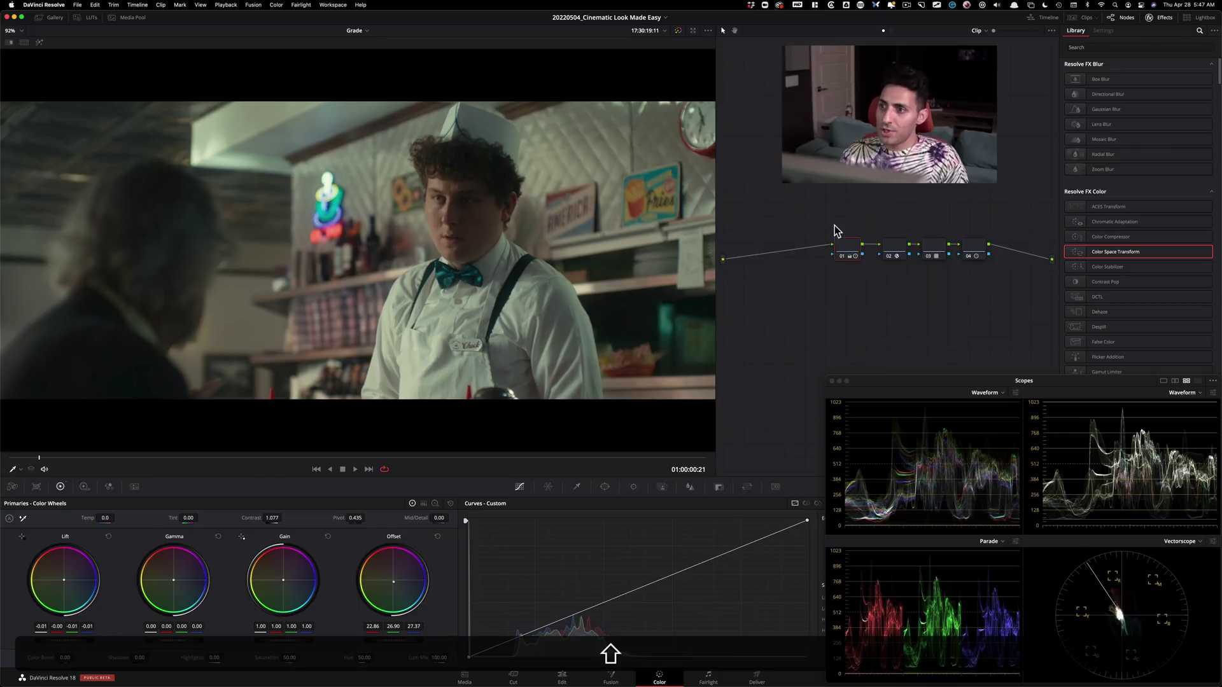
Insert a node ahead of the chain and apply Film Grain with the 35mm 400T preset.
{"action": "key", "text": "shift+s"}
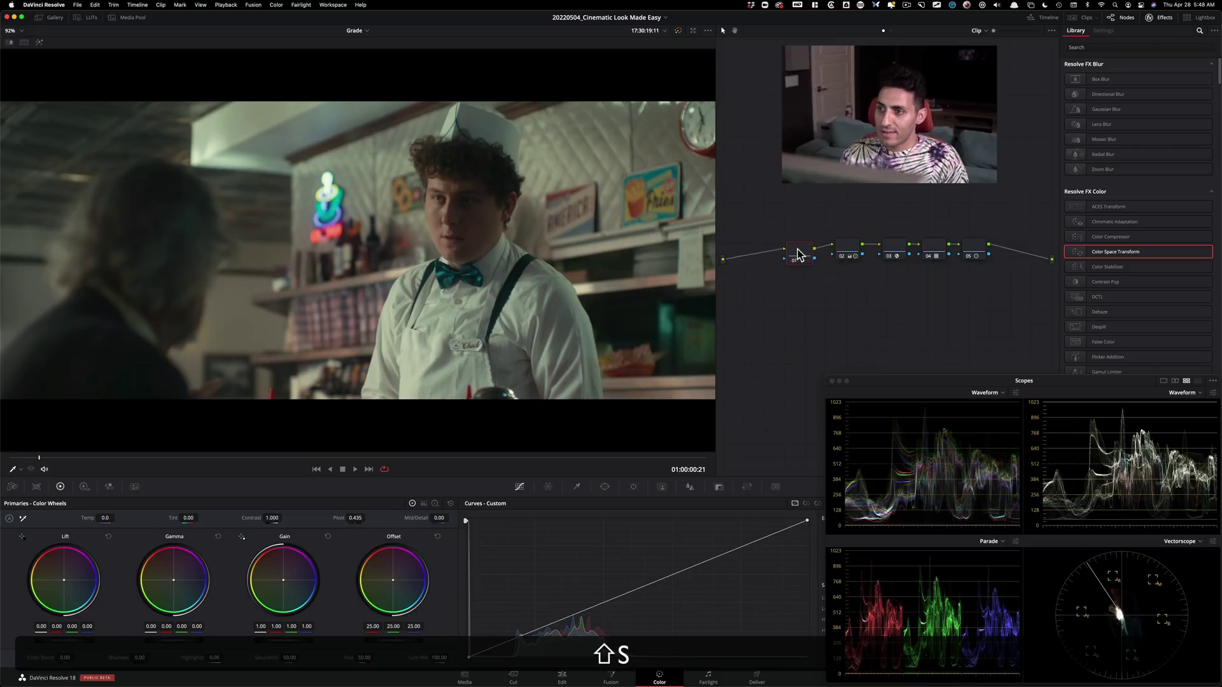
{"action": "left_click", "coordinate": [1128, 45]}
{"action": "type", "text": "GRAIN"}
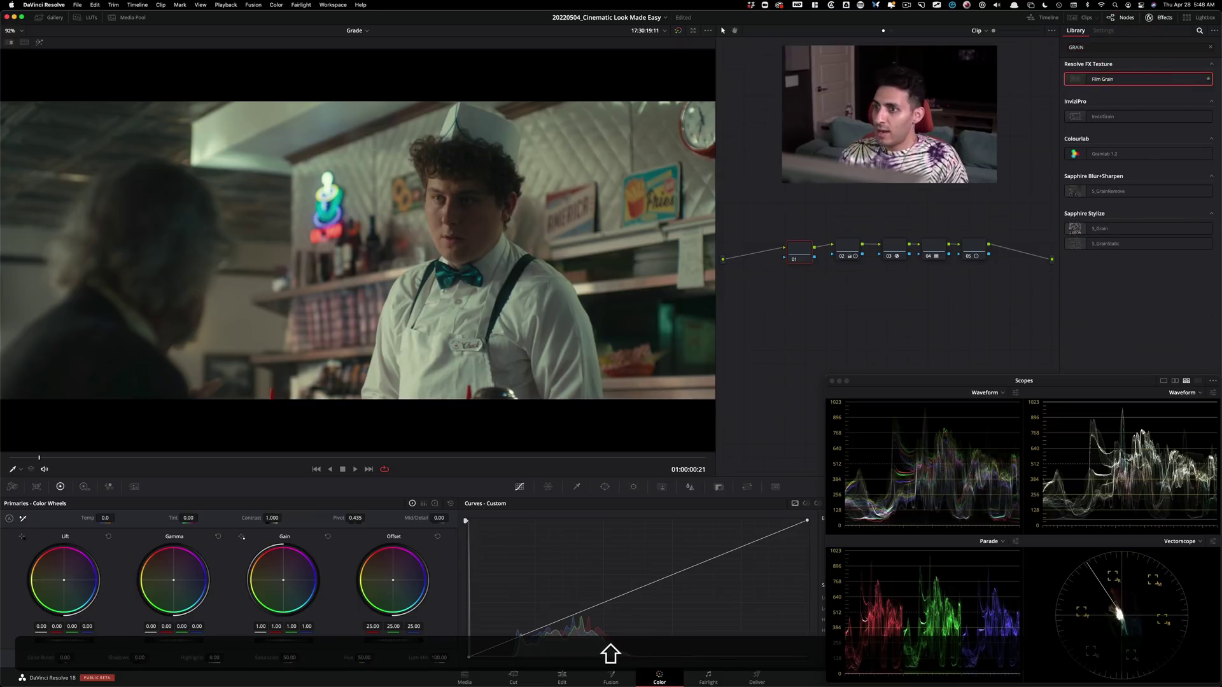
{"action": "left_click_drag", "start_coordinate": [1104, 79], "coordinate": [801, 252]}
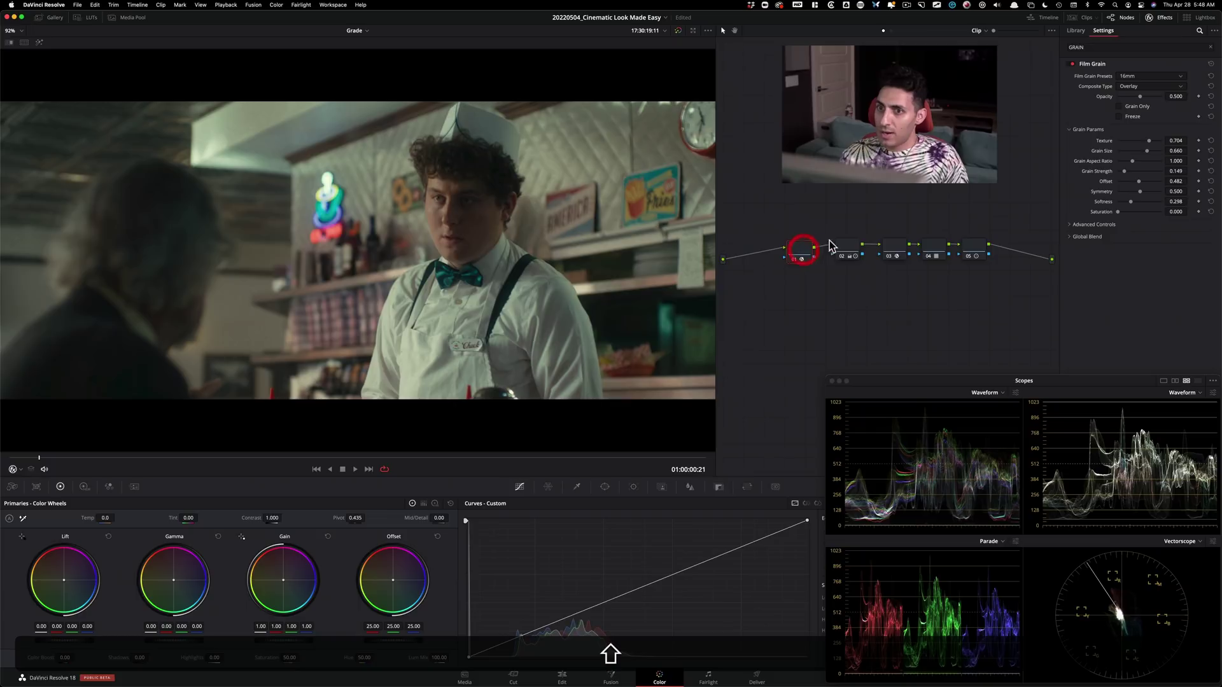
{"action": "left_click", "coordinate": [1151, 76]}
{"action": "left_click", "coordinate": [1142, 168]}
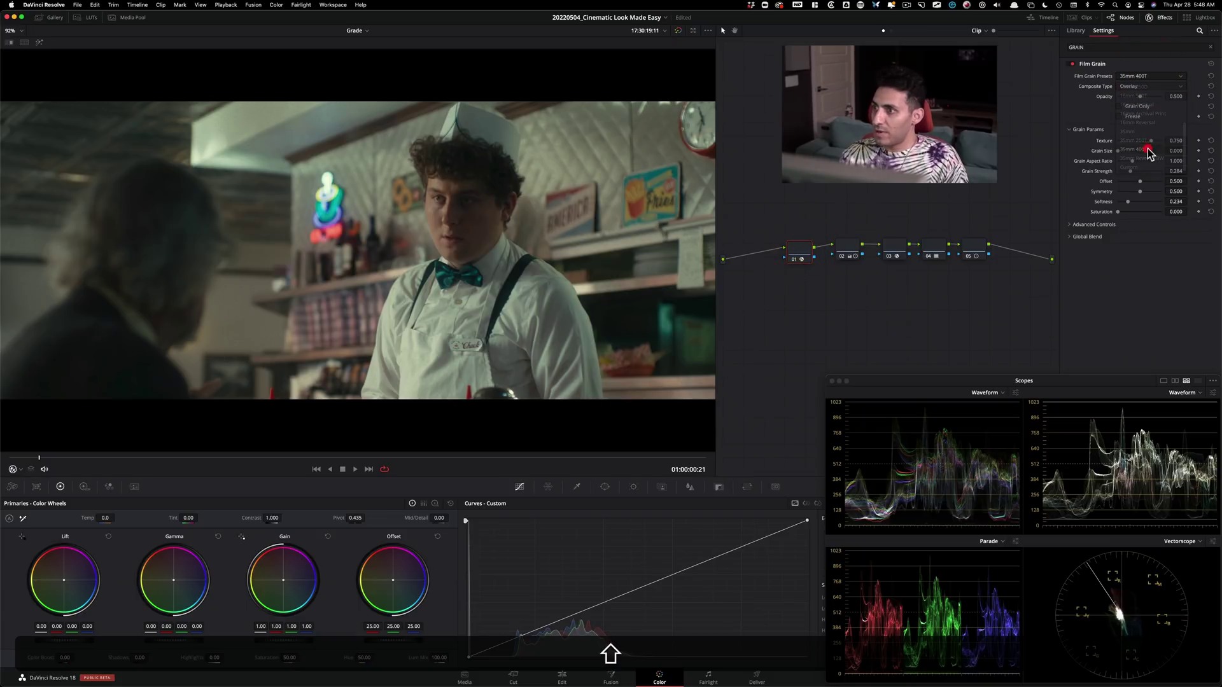
{"action": "key", "text": "shift+super+d"}
{"action": "key", "text": "shift+super+d"}
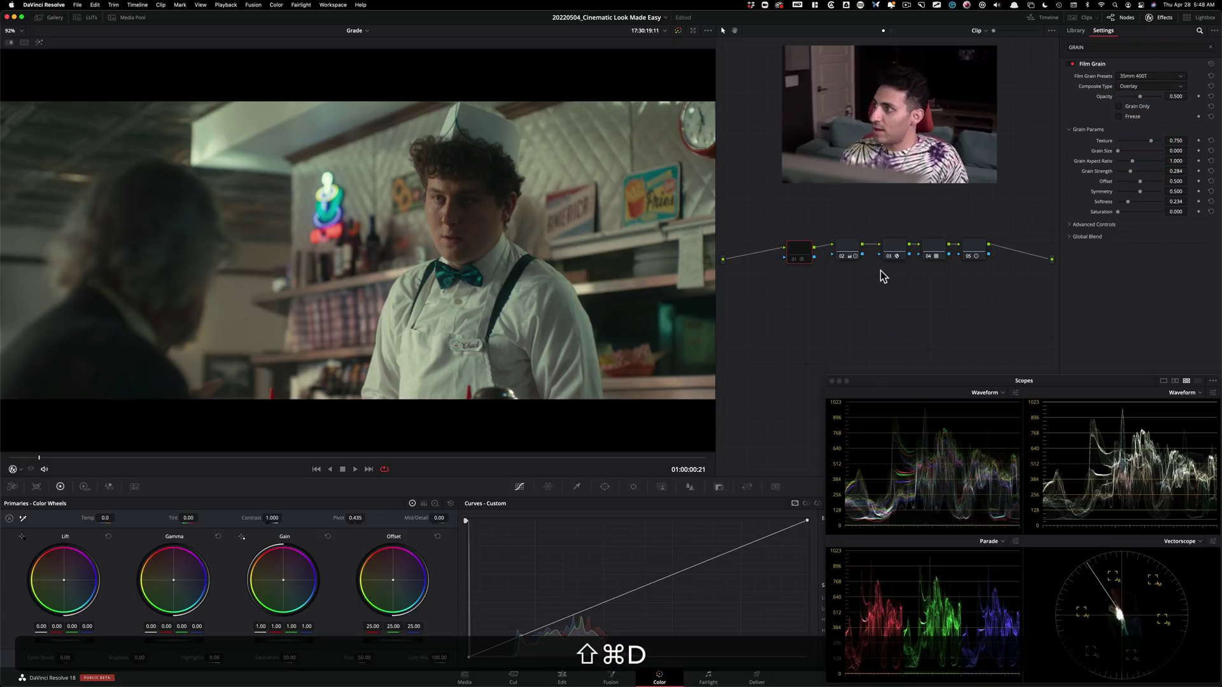
{"action": "key", "text": "shift"}
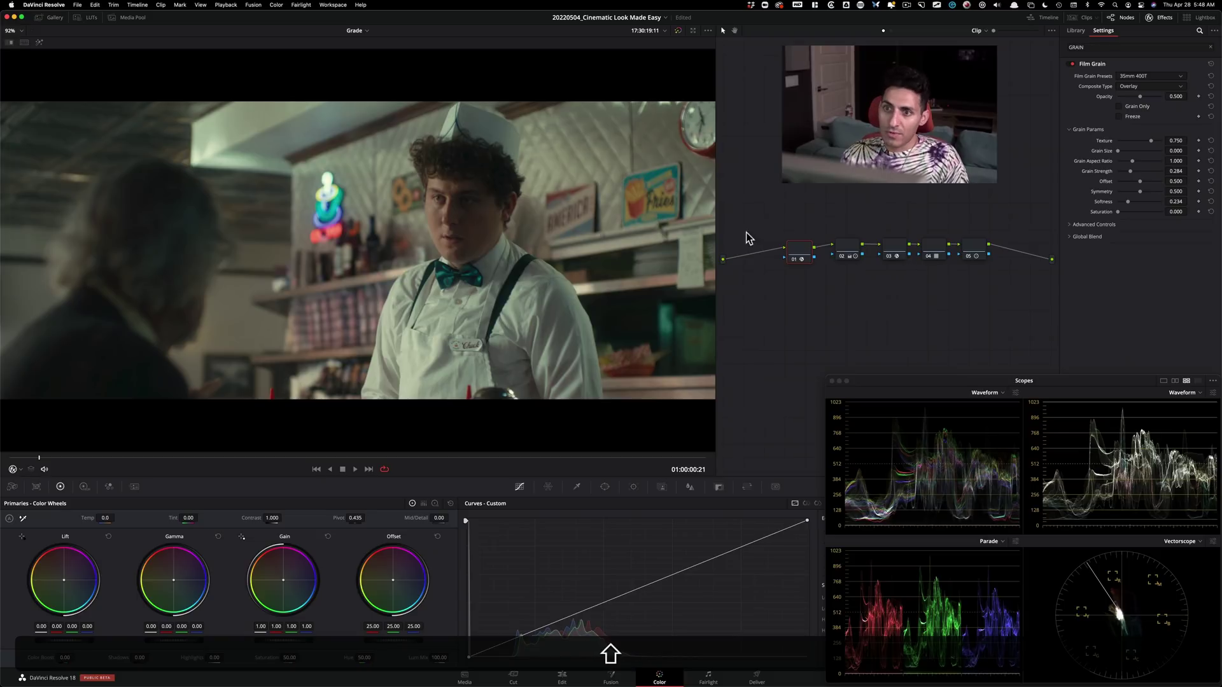
{"action": "key", "text": "super+n"}
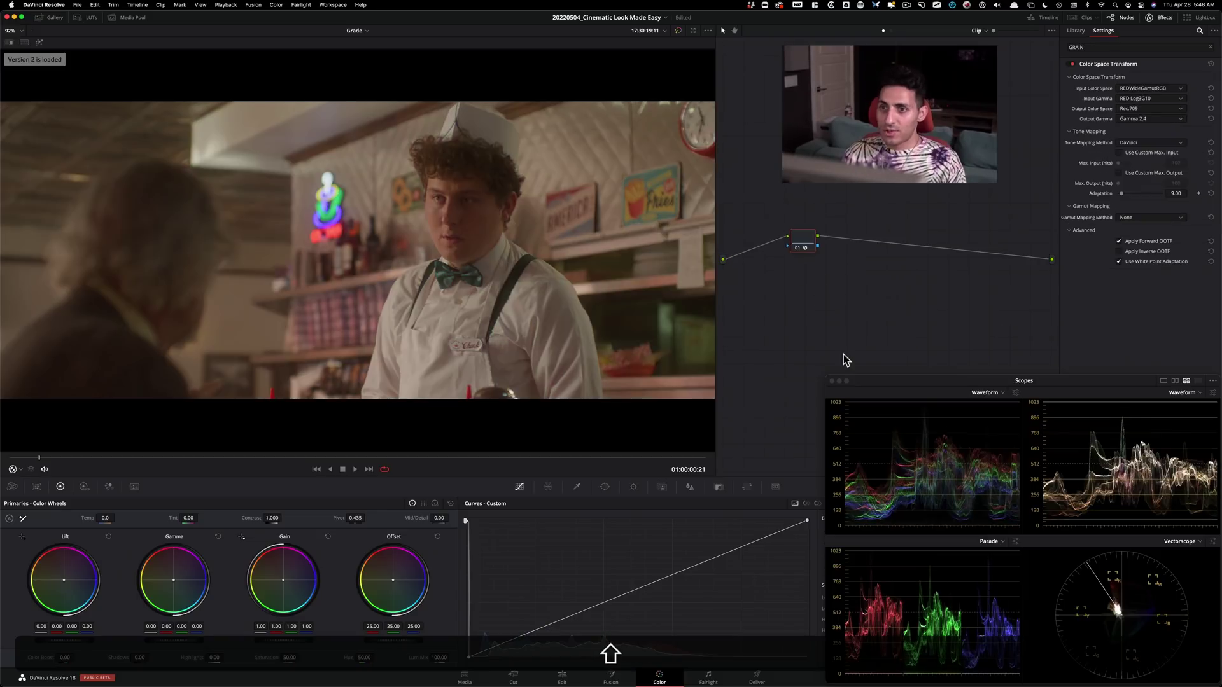
{"action": "key", "text": "super+b"}
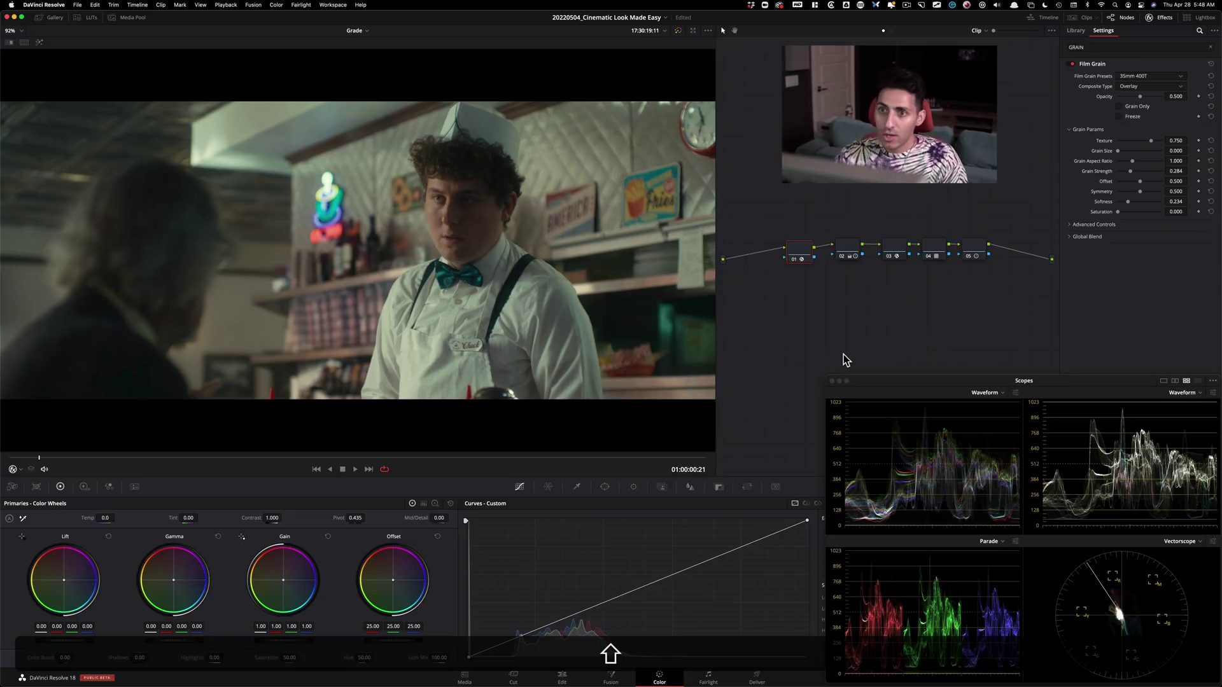
{"action": "key", "text": "space"}
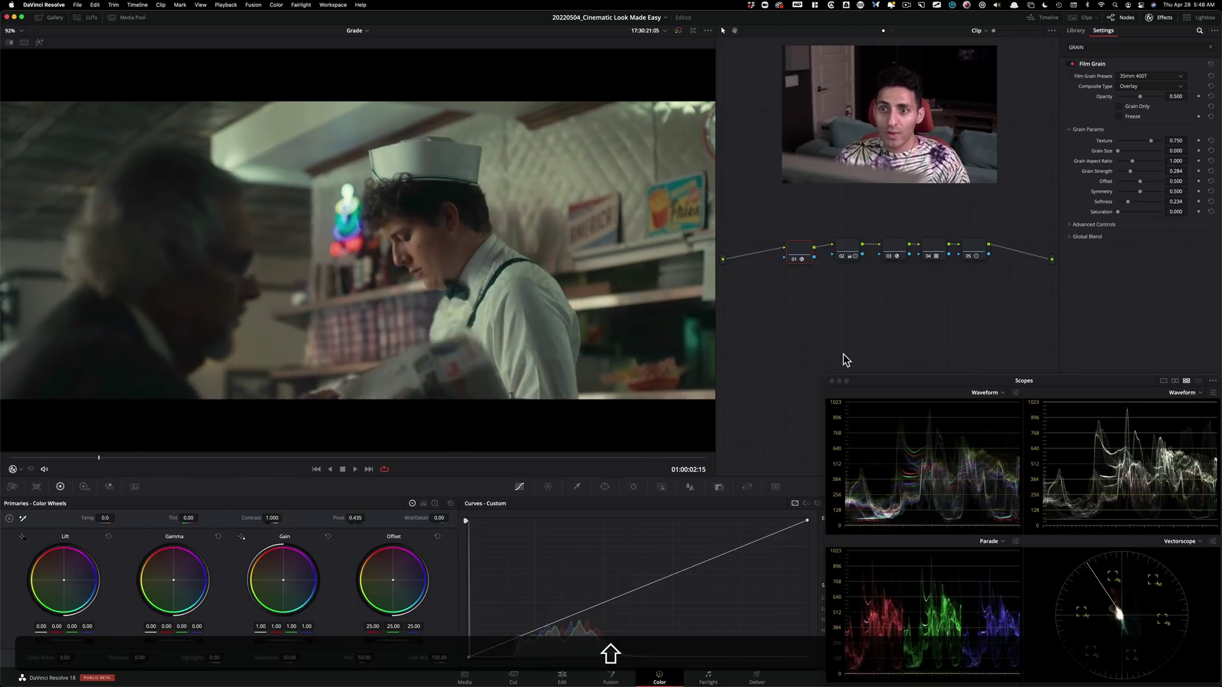